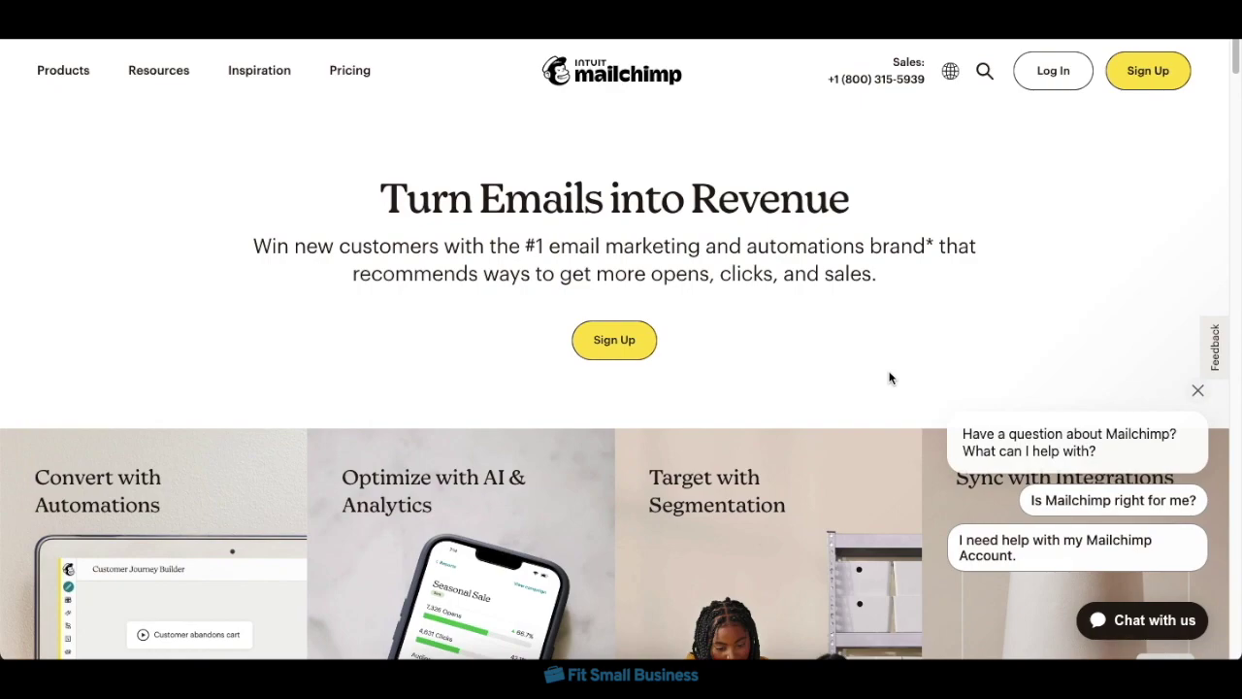
- Open Mailchimp's free-plan sign-up form
left_click(612, 348)
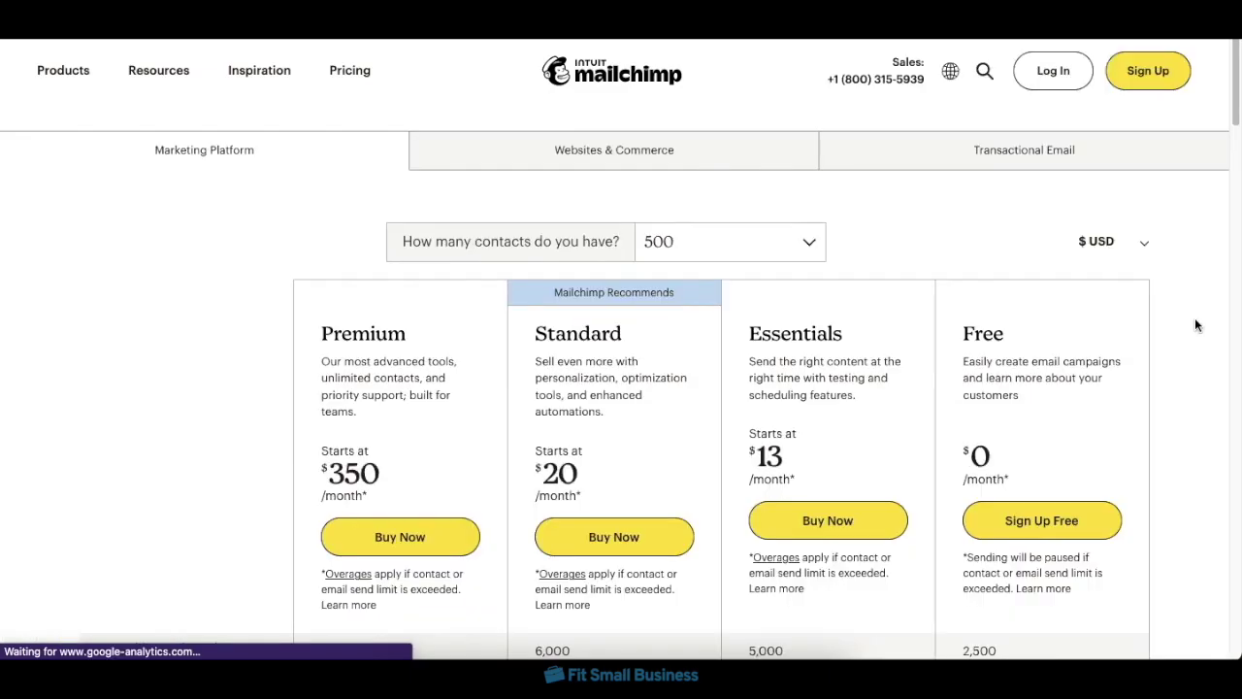
scroll(1194, 326, "down", 1)
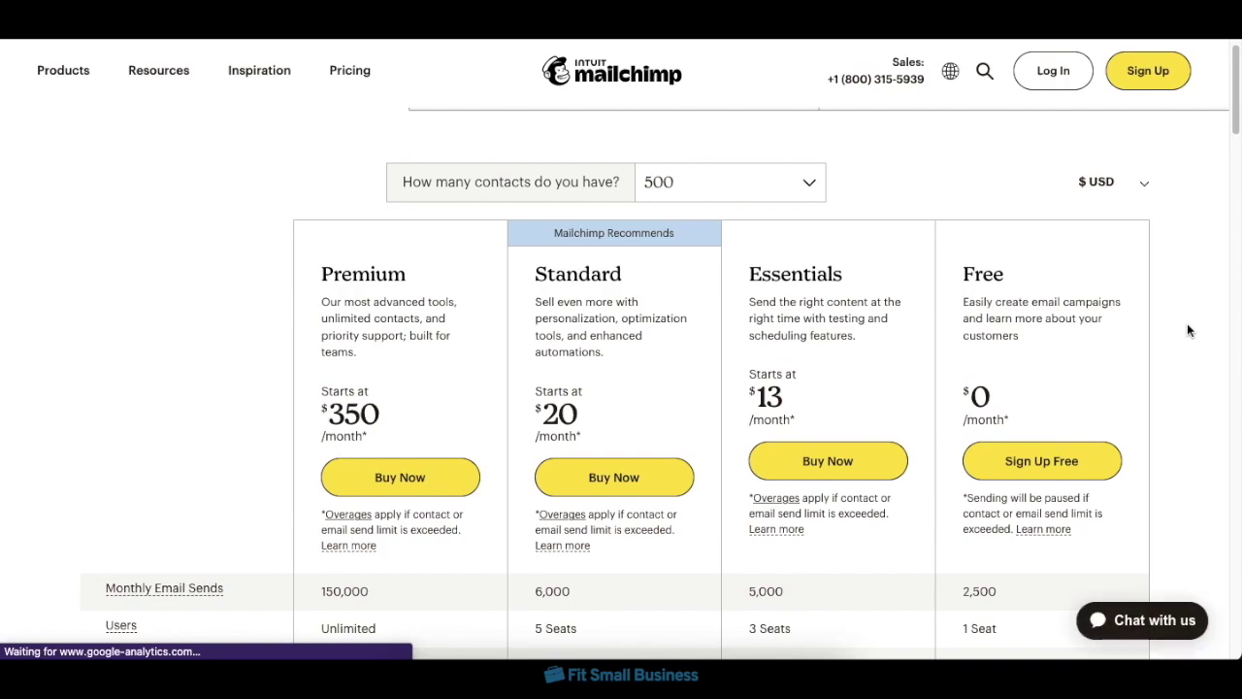
left_click(1067, 460)
- Fill in the account e-mail, a username and a password, and submit the sign-up
type("myemail@gmail.com")
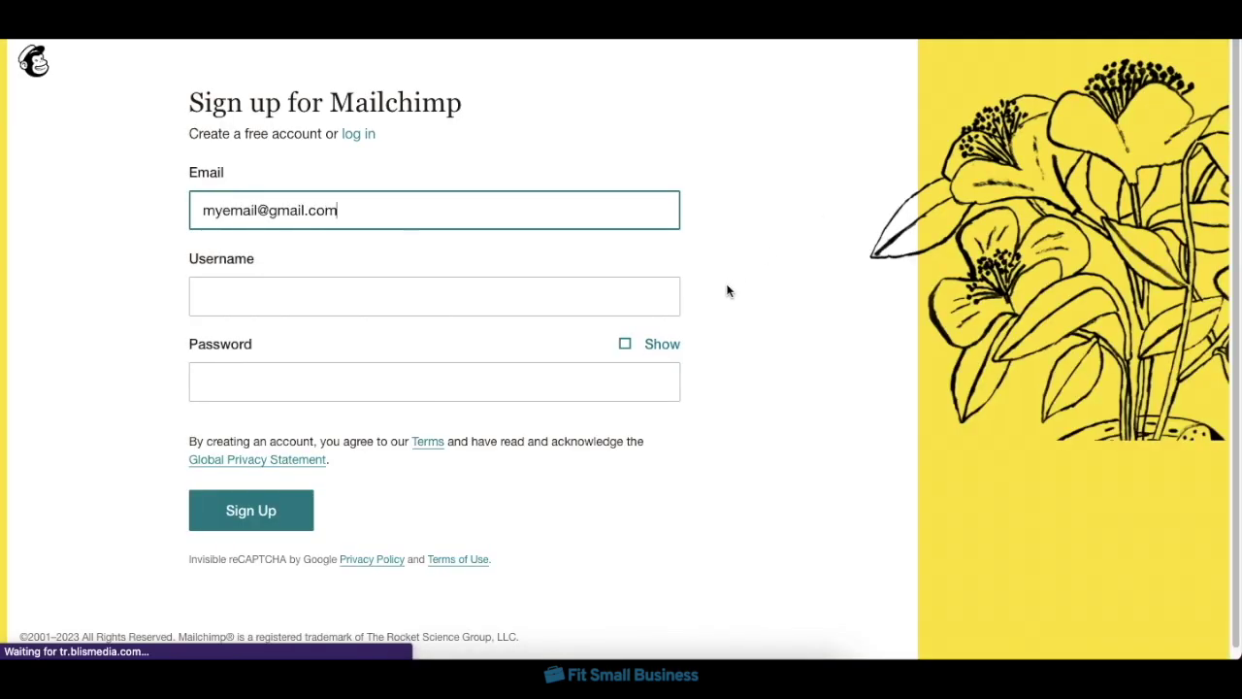
left_click(574, 302)
type("myusername")
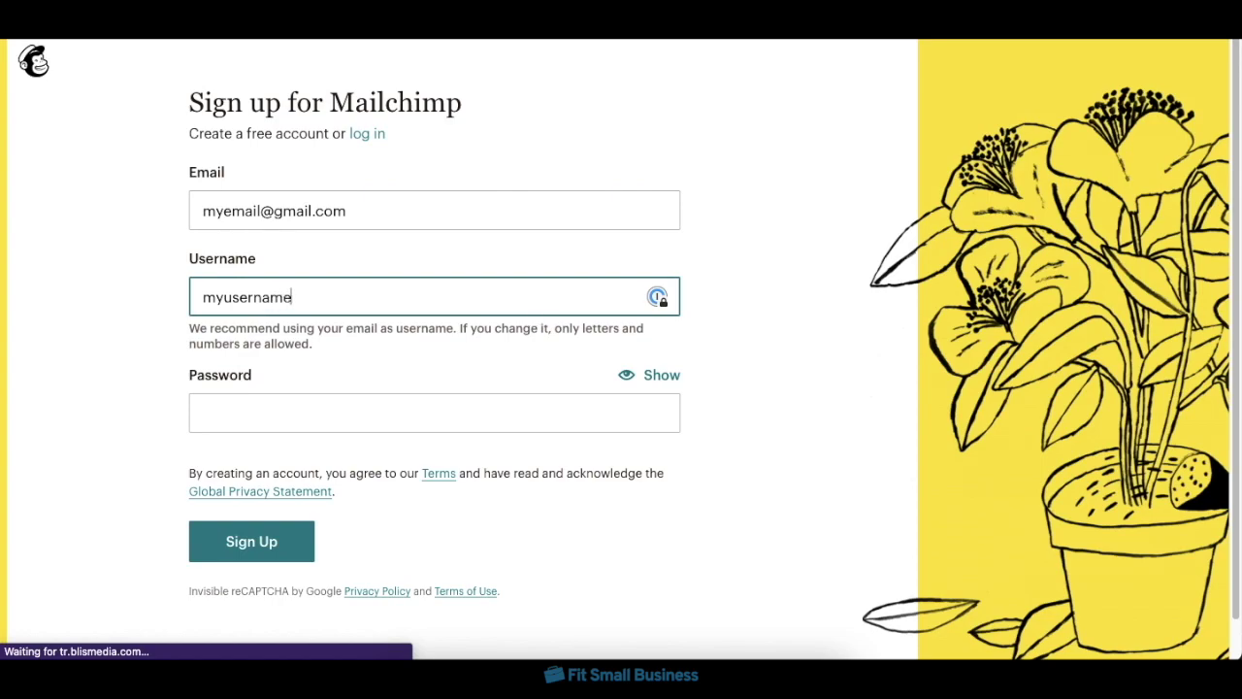
key("Tab")
type("mypassword")
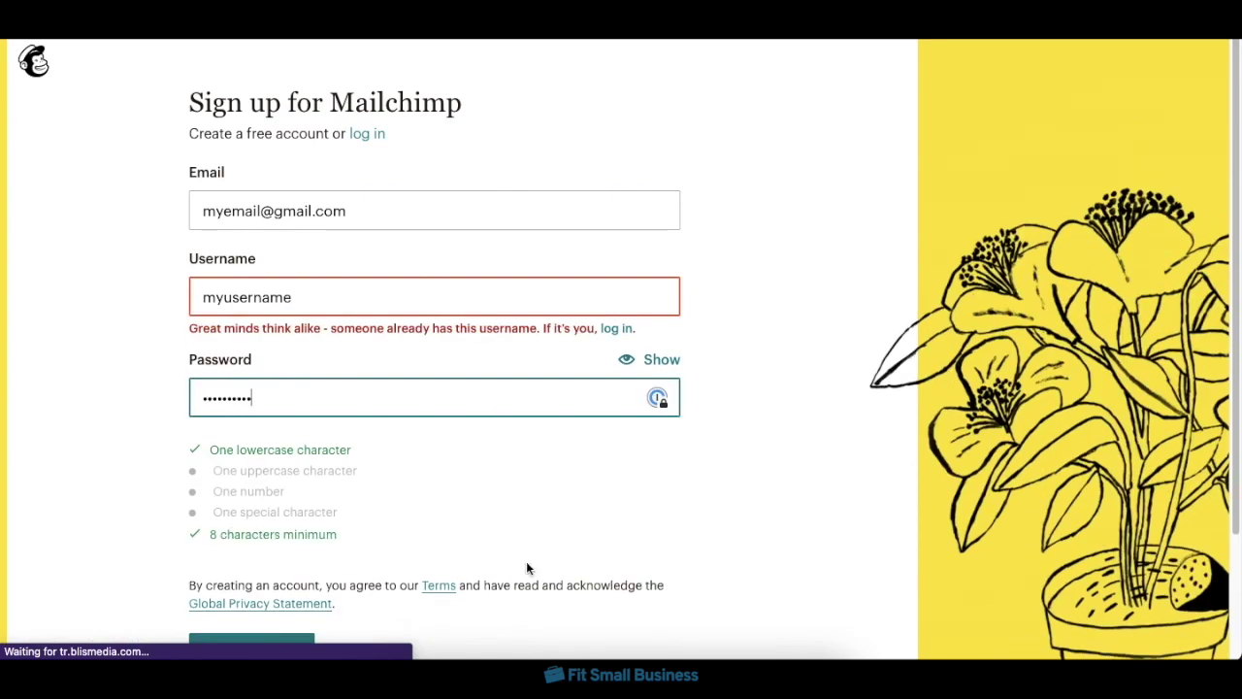
scroll(527, 569, "down", 2)
left_click(249, 582)
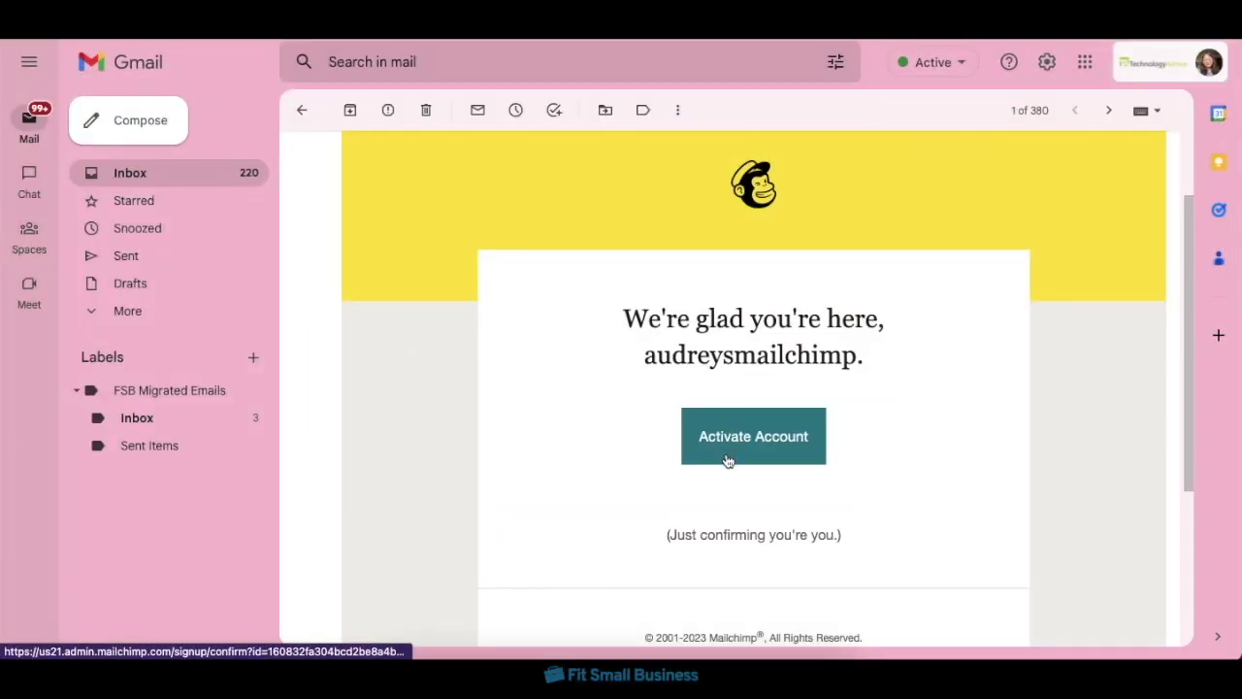
- Activate the account and enter first name, last name and business name 'My small business'
left_click(794, 436)
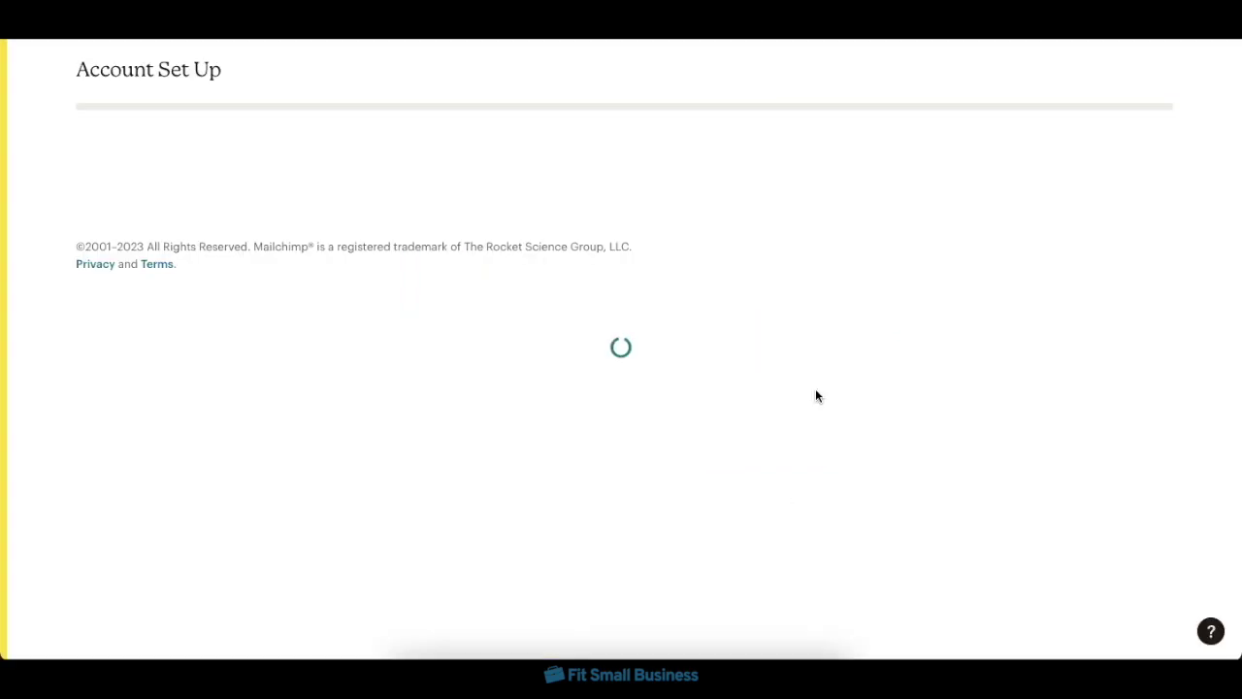
left_click(540, 269)
type("First name")
key("Tab")
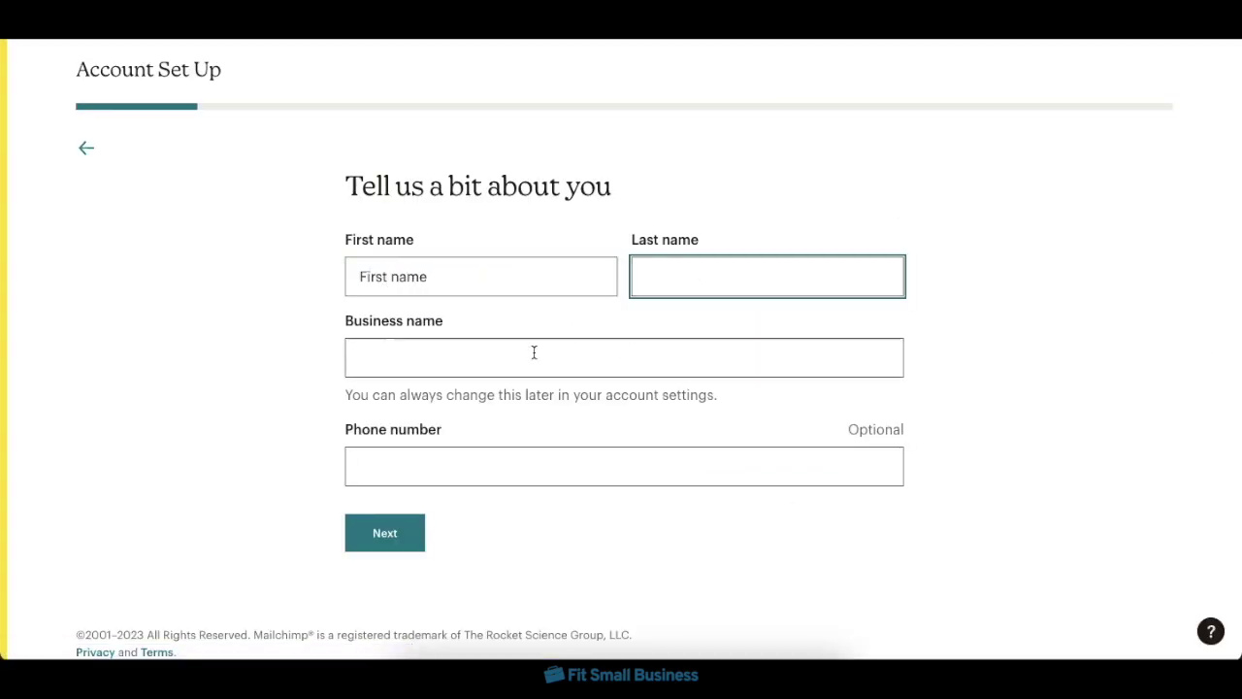
left_click(534, 352)
type("My small business")
left_click(724, 276)
type("Last name")
left_click(375, 522)
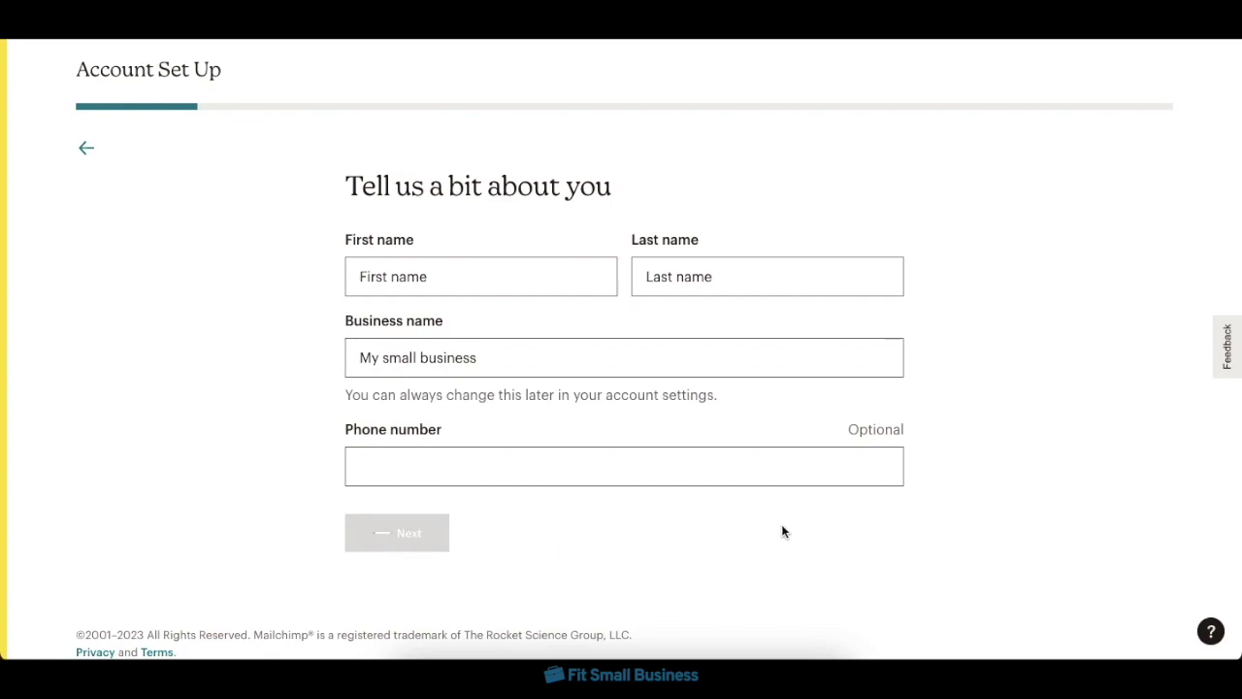
- Enter the business street address
left_click(637, 283)
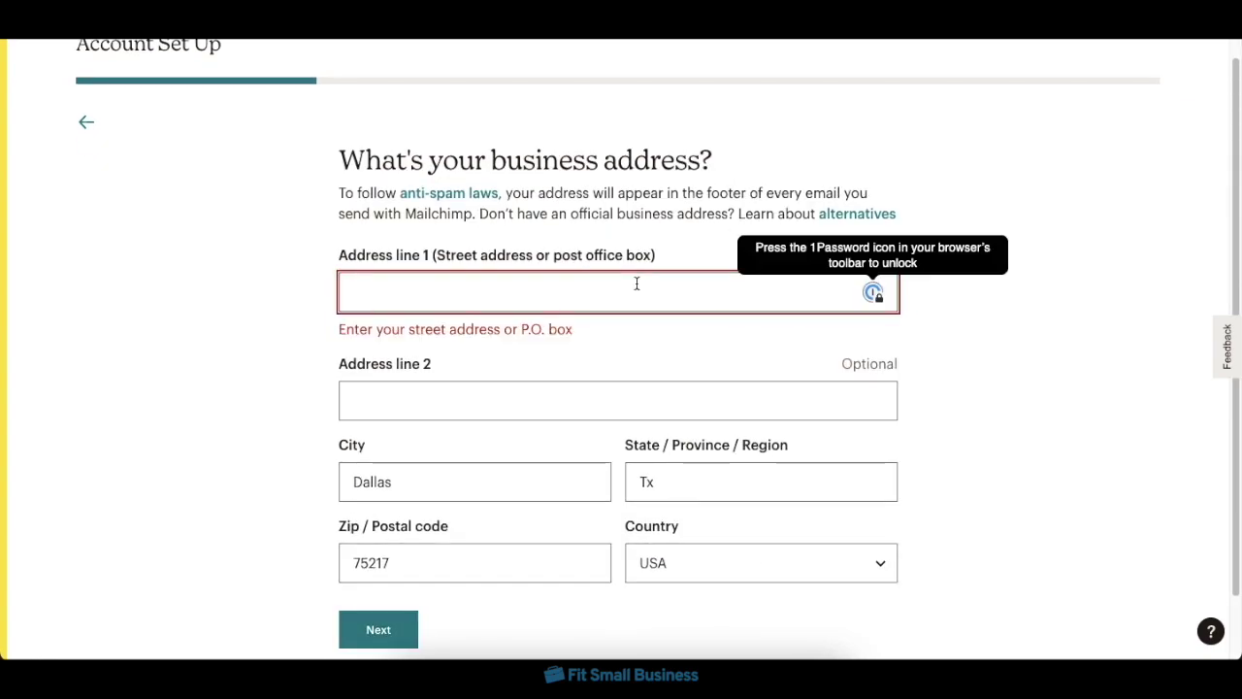
type("My address")
key("Return")
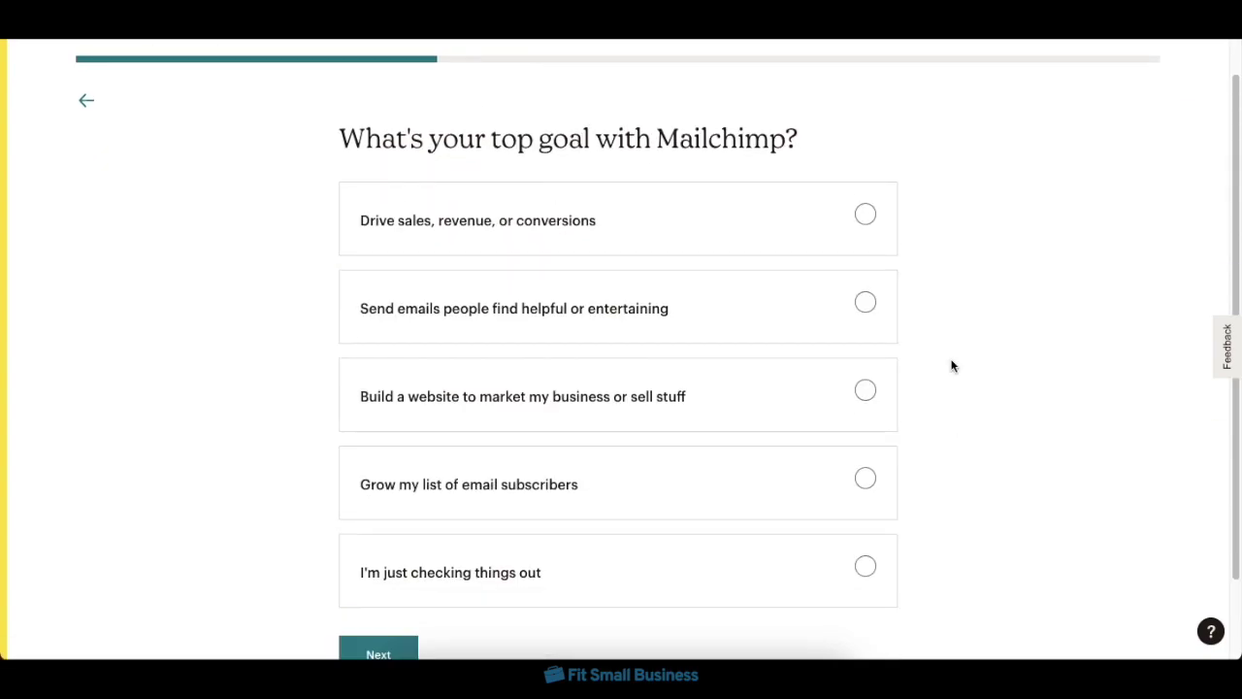
- Choose 'Grow my list of email subscribers' as the goal with no subscribers yet
left_click(699, 396)
left_click(712, 505)
left_click(402, 650)
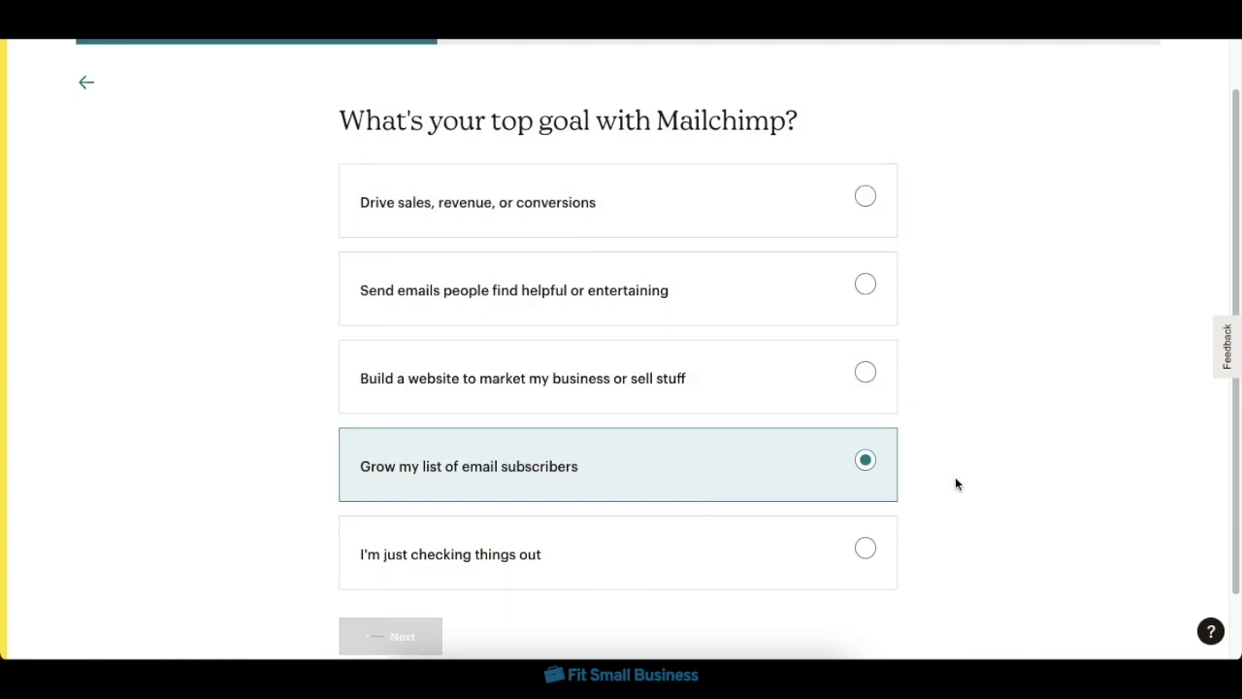
left_click(892, 243)
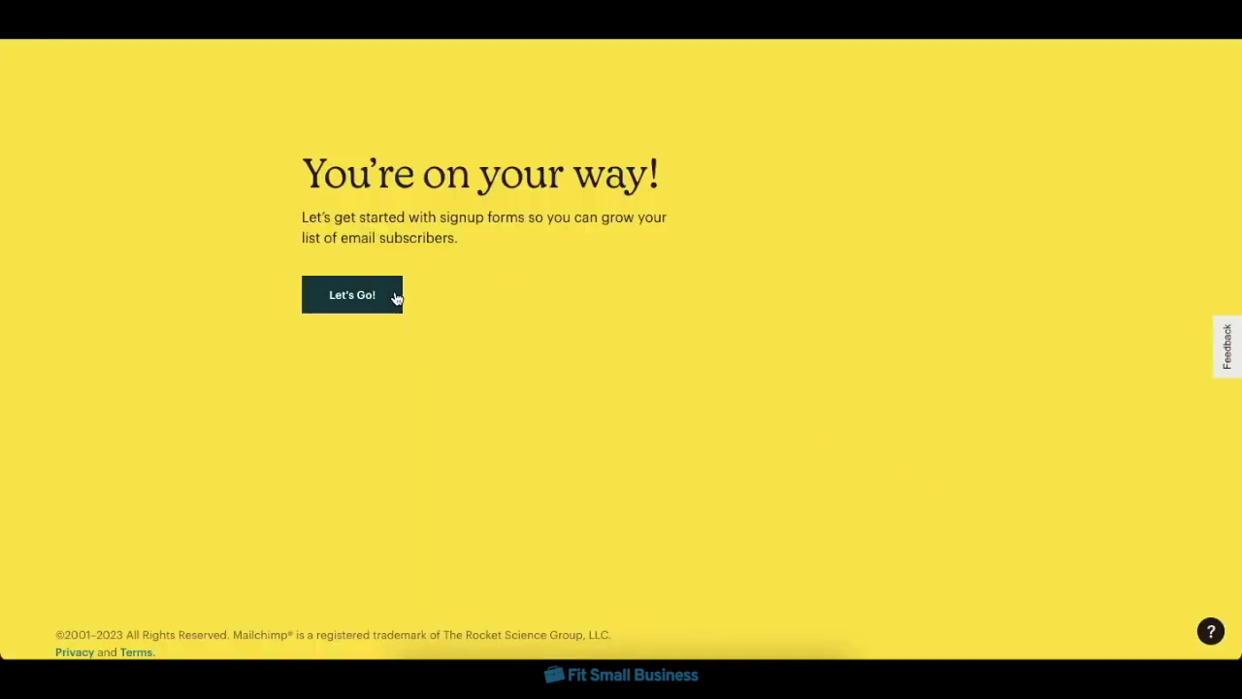
left_click(396, 298)
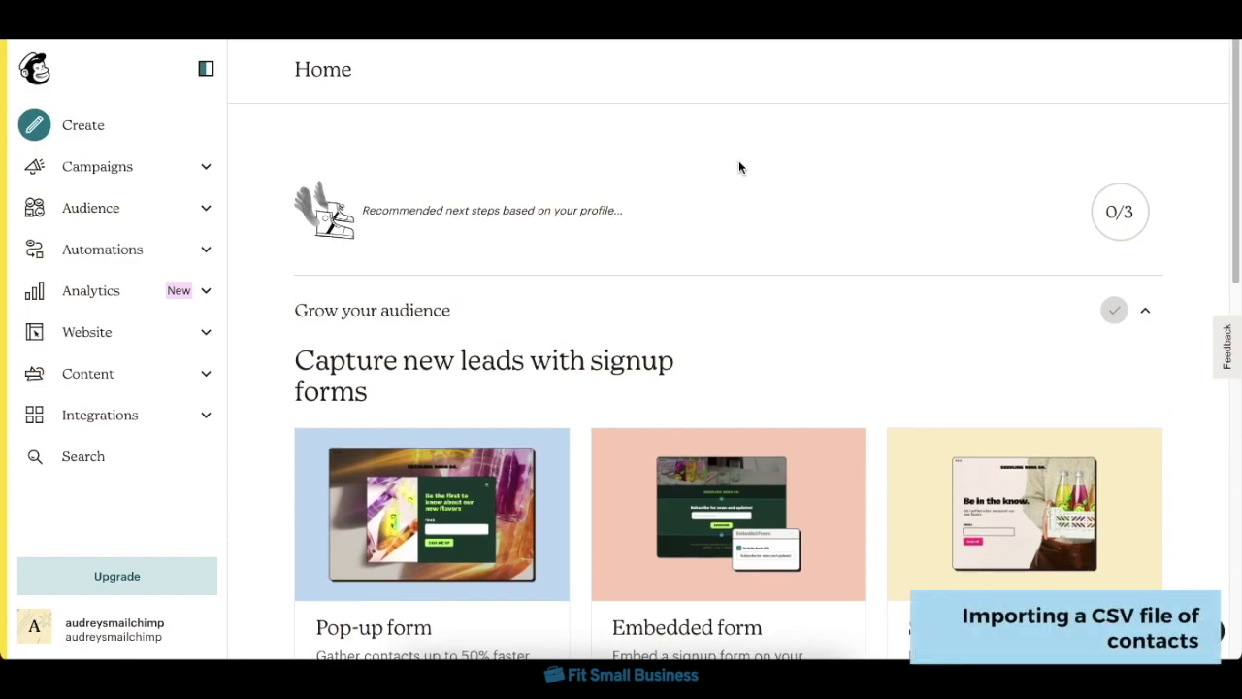
- Start a file import into the audience and upload the CSV email contact list
left_click(152, 217)
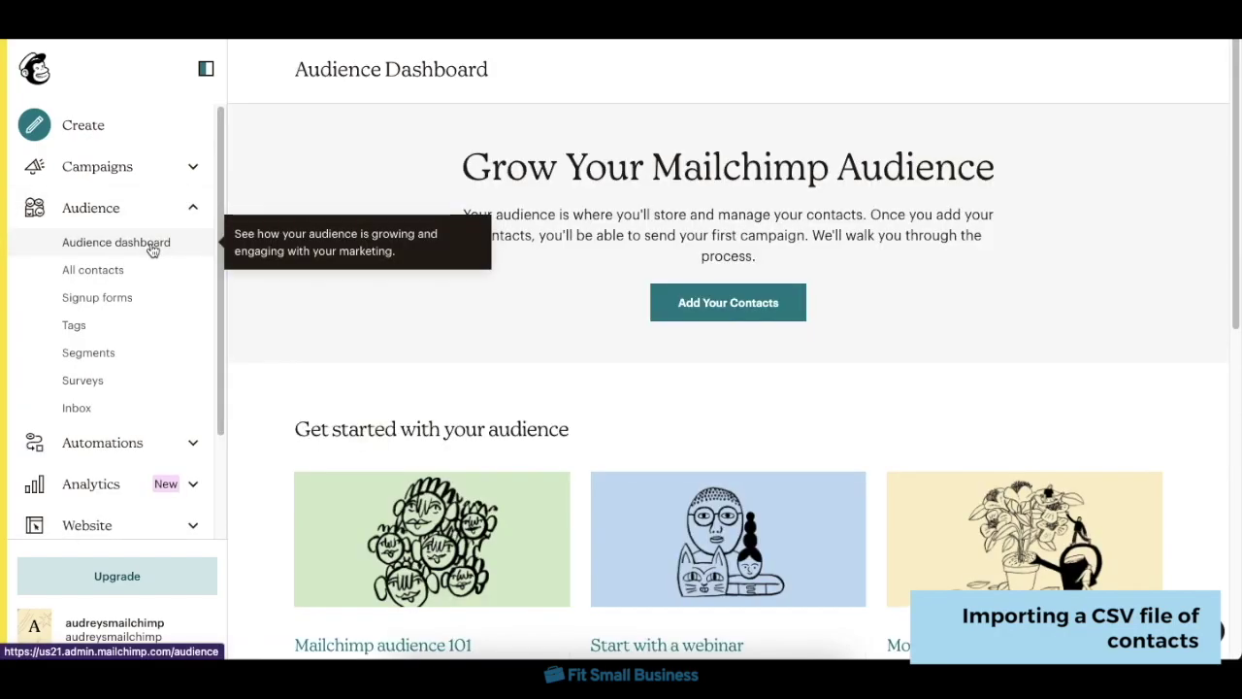
left_click(693, 304)
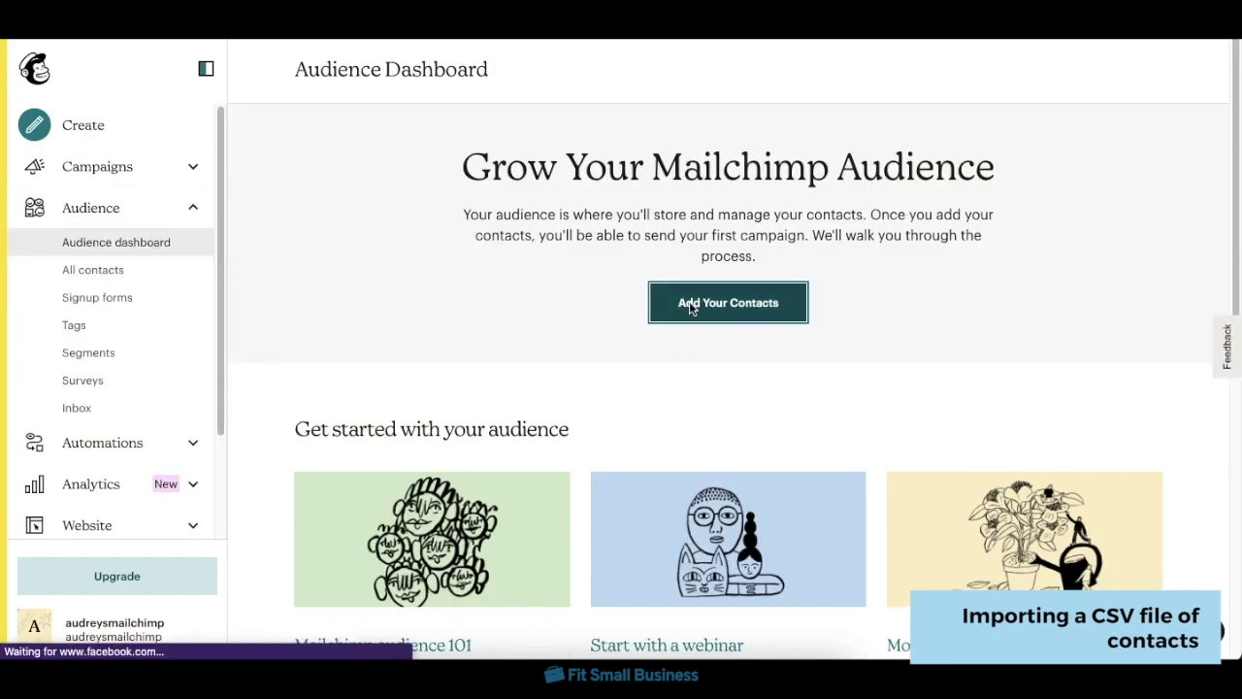
left_click(610, 340)
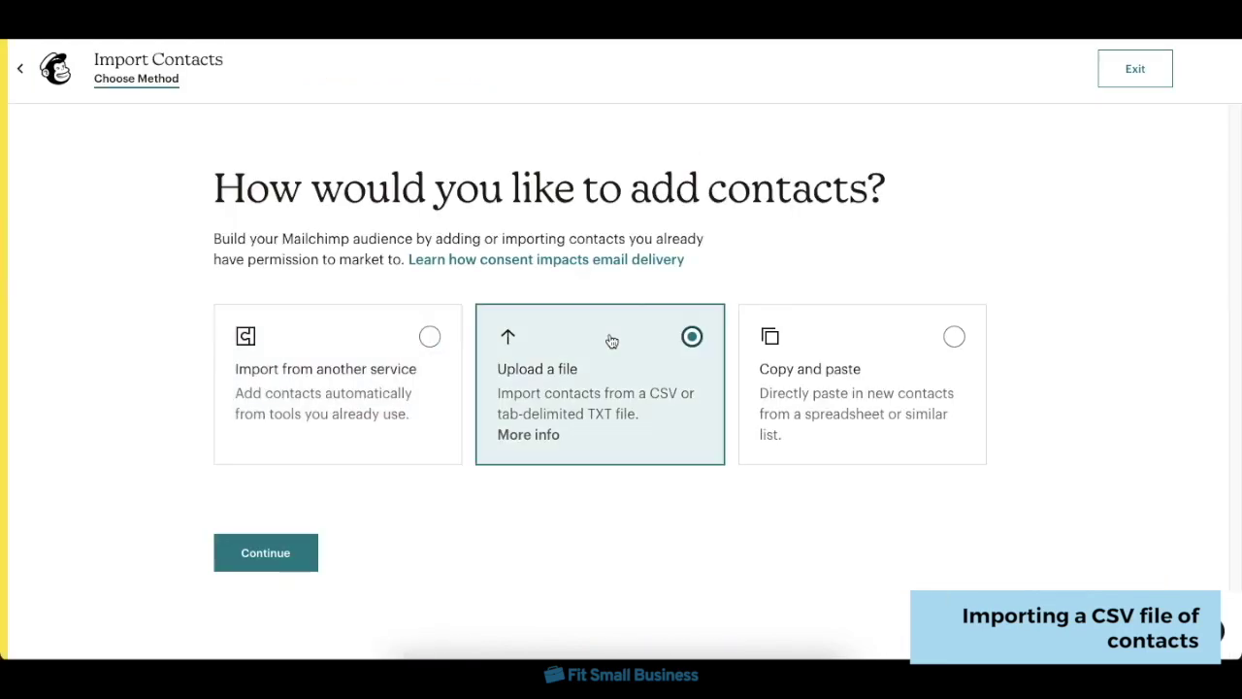
left_click(268, 559)
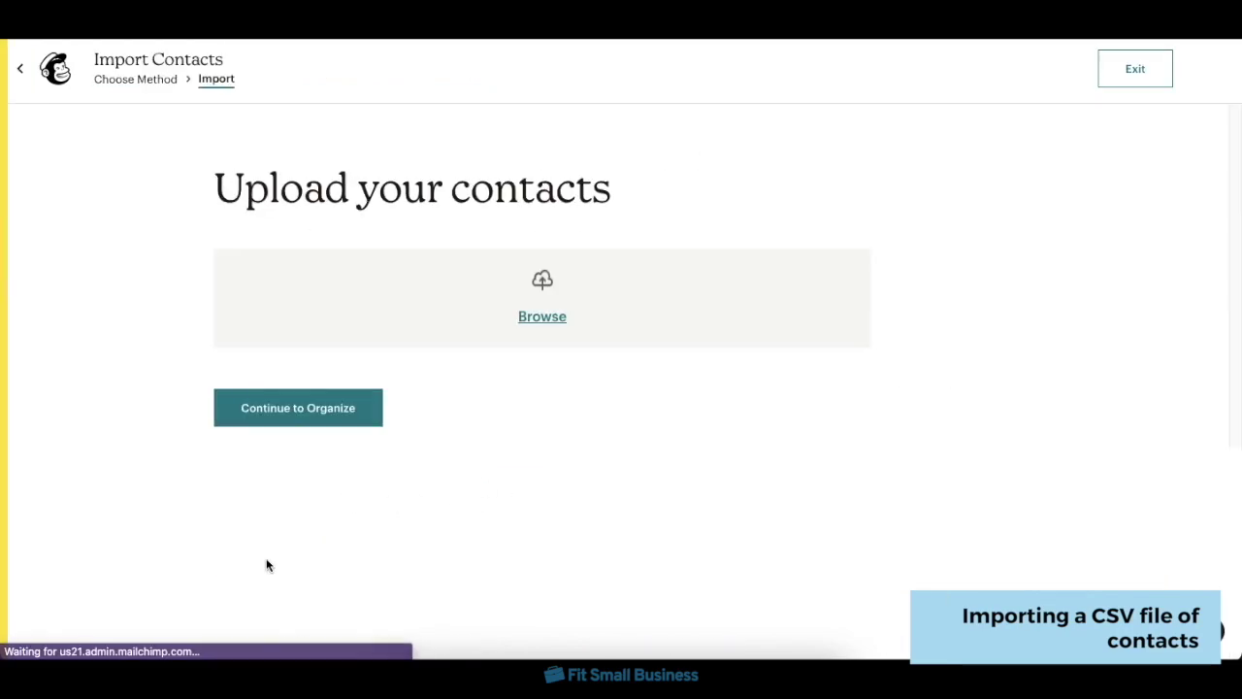
left_click(545, 318)
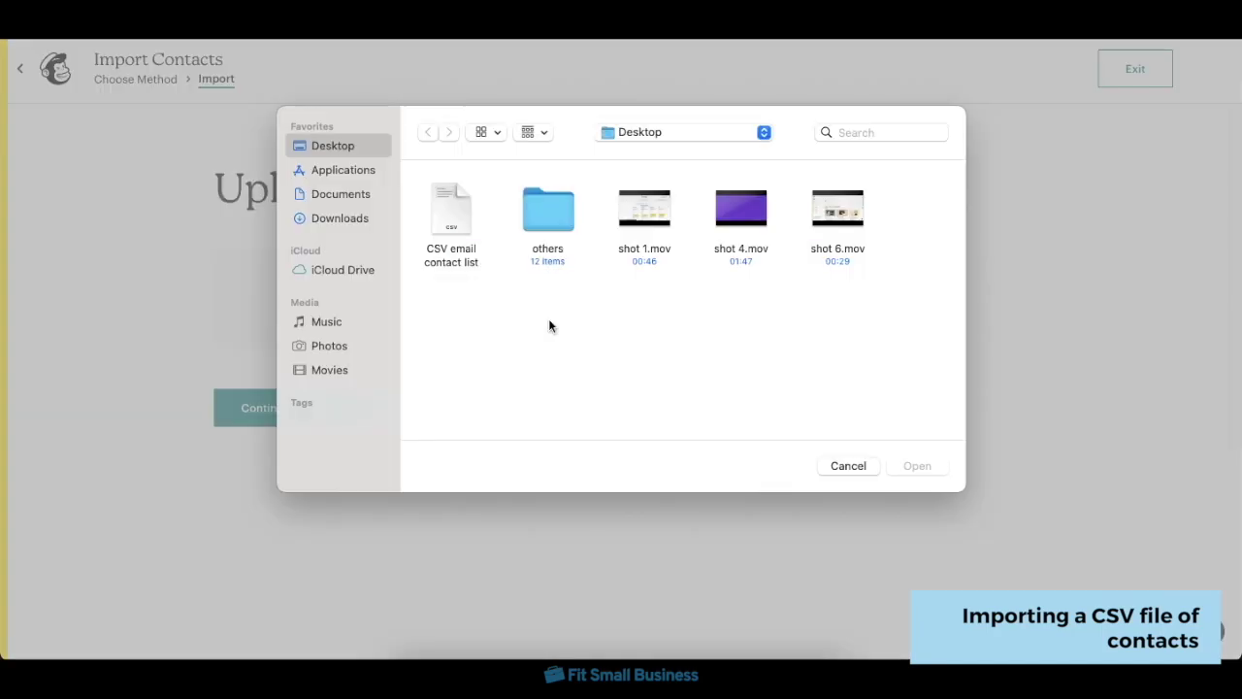
double_click(449, 219)
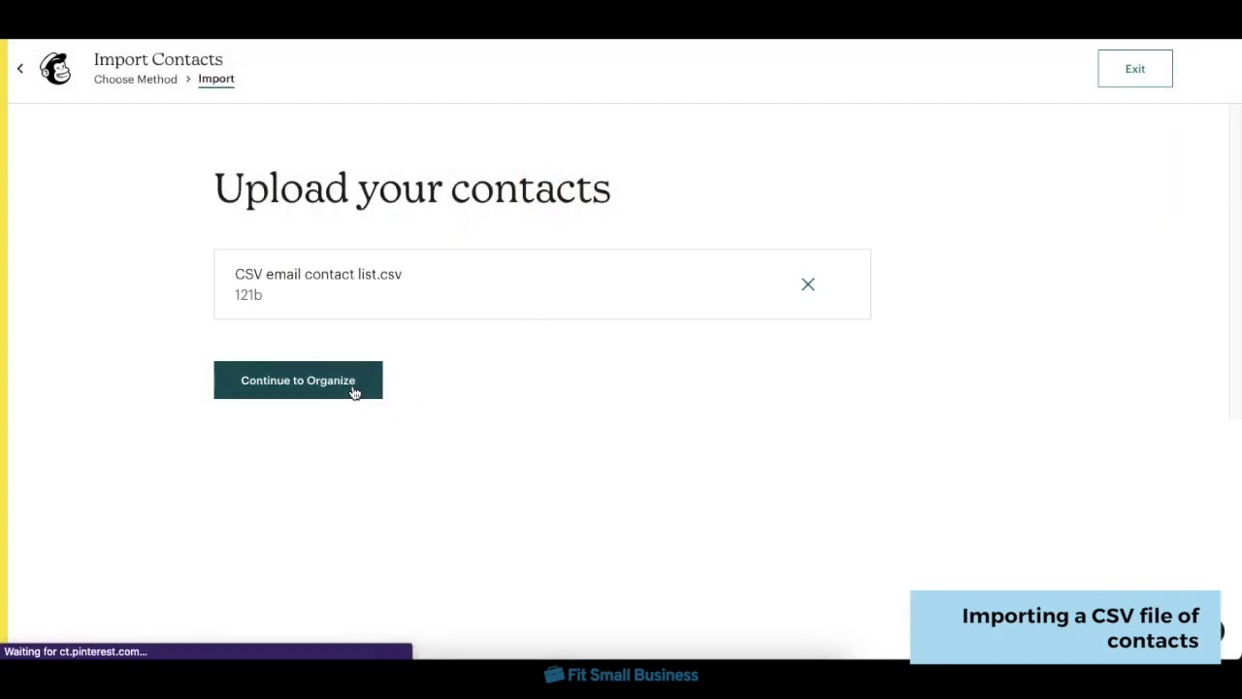
- Keep the contacts subscribed, tag them Customer and 2022, and complete the import
left_click(354, 386)
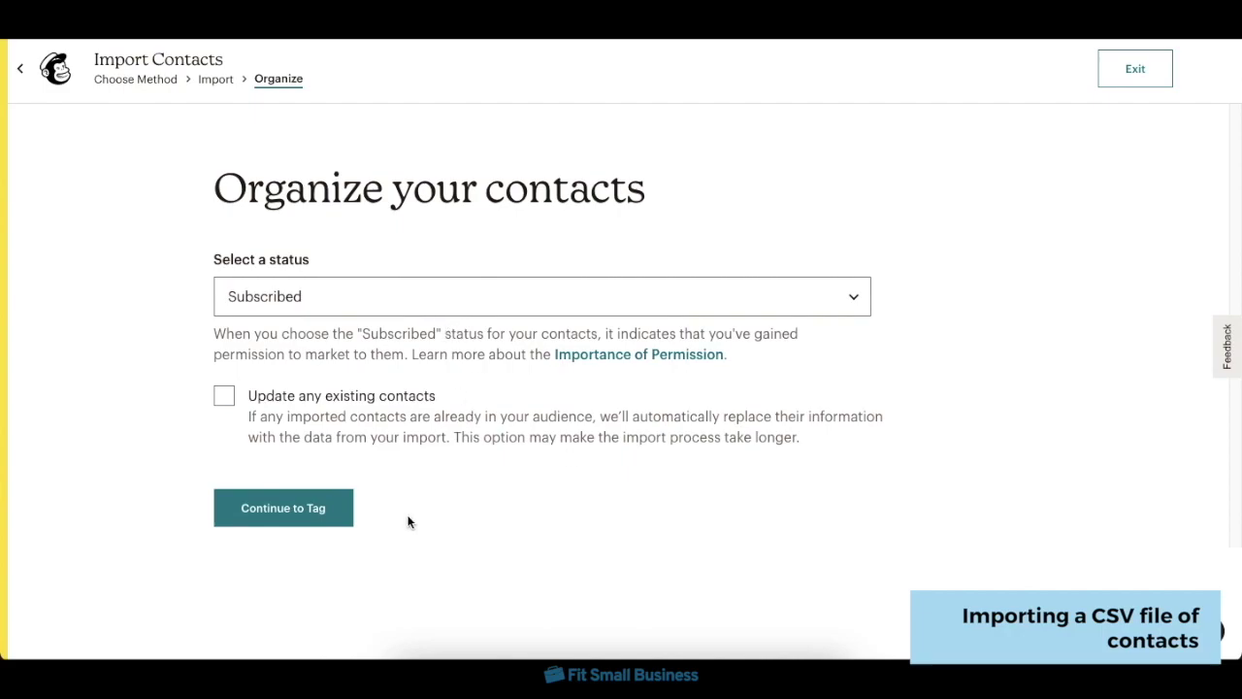
left_click(344, 512)
left_click(569, 364)
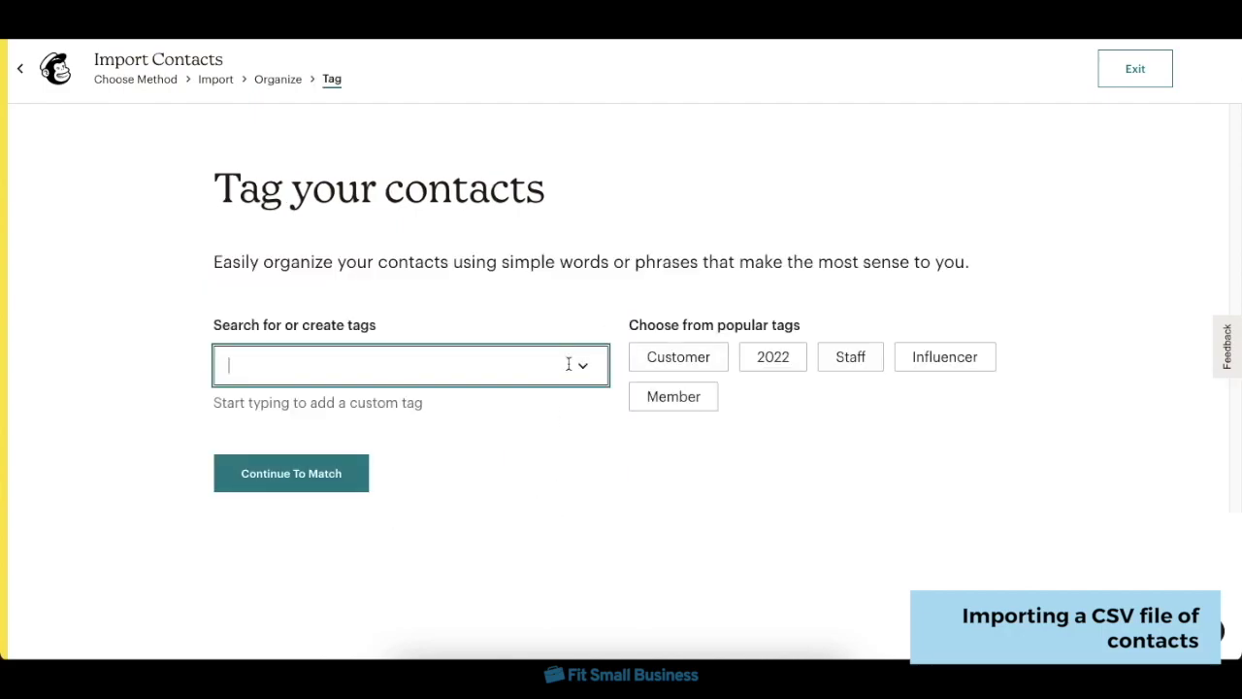
left_click(656, 361)
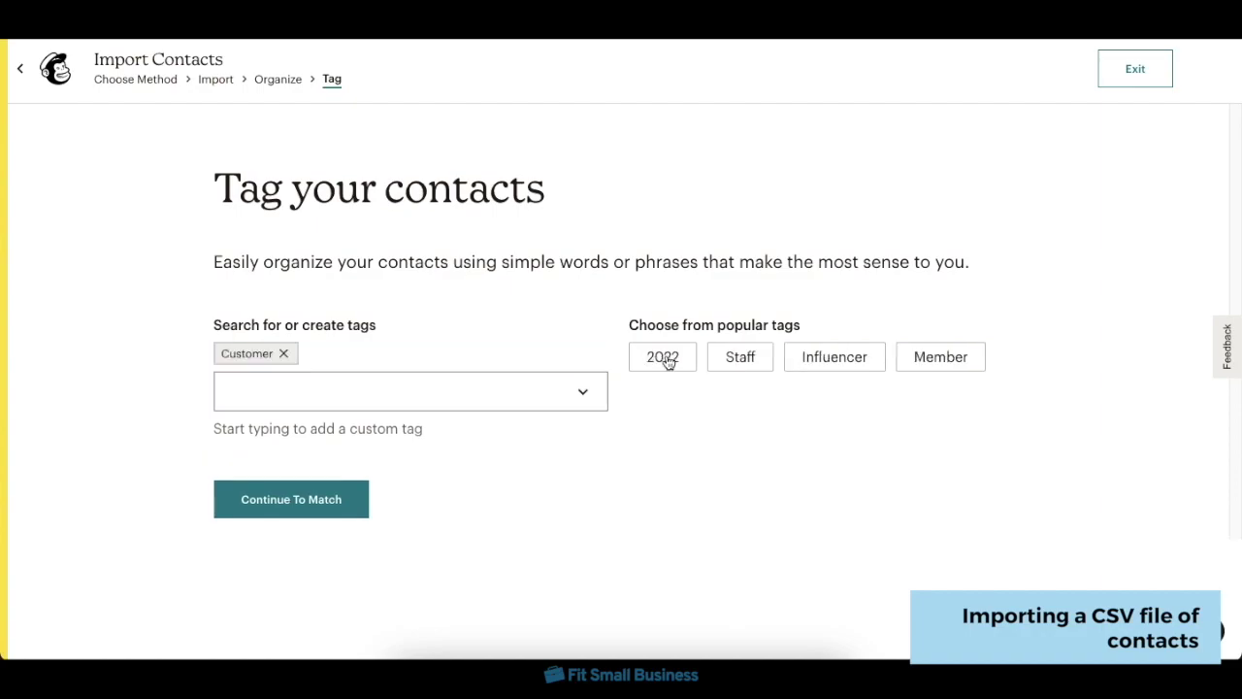
left_click(666, 363)
left_click(300, 511)
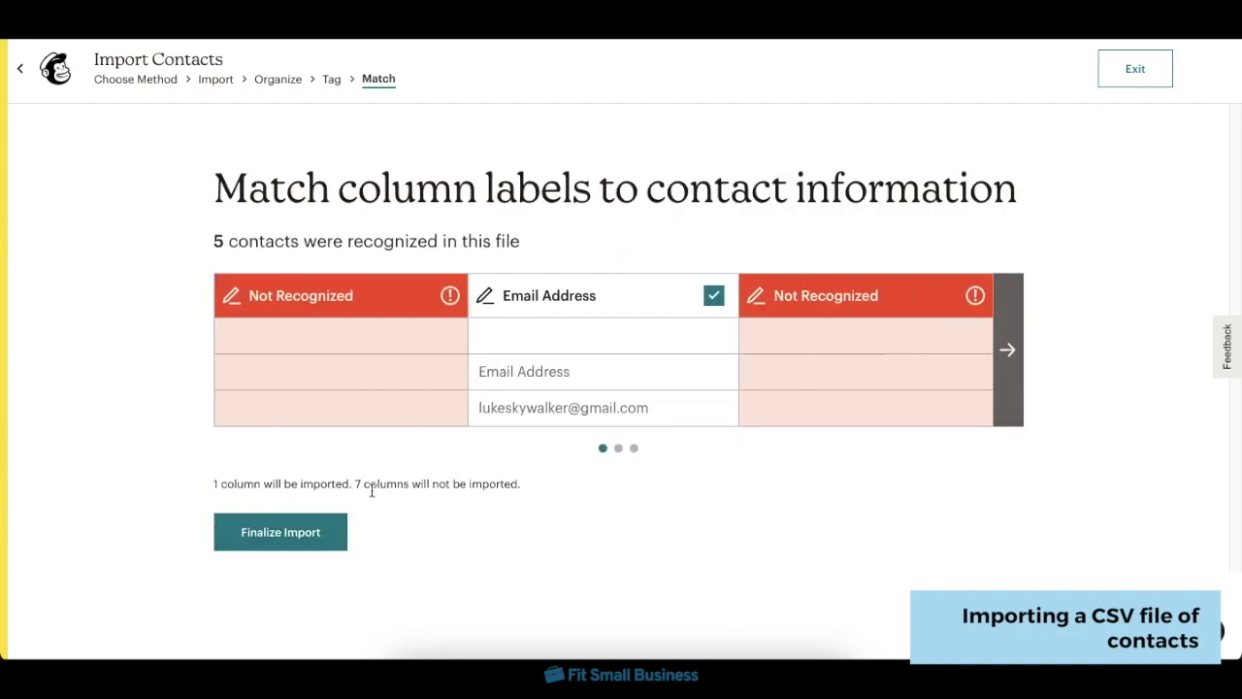
left_click(324, 537)
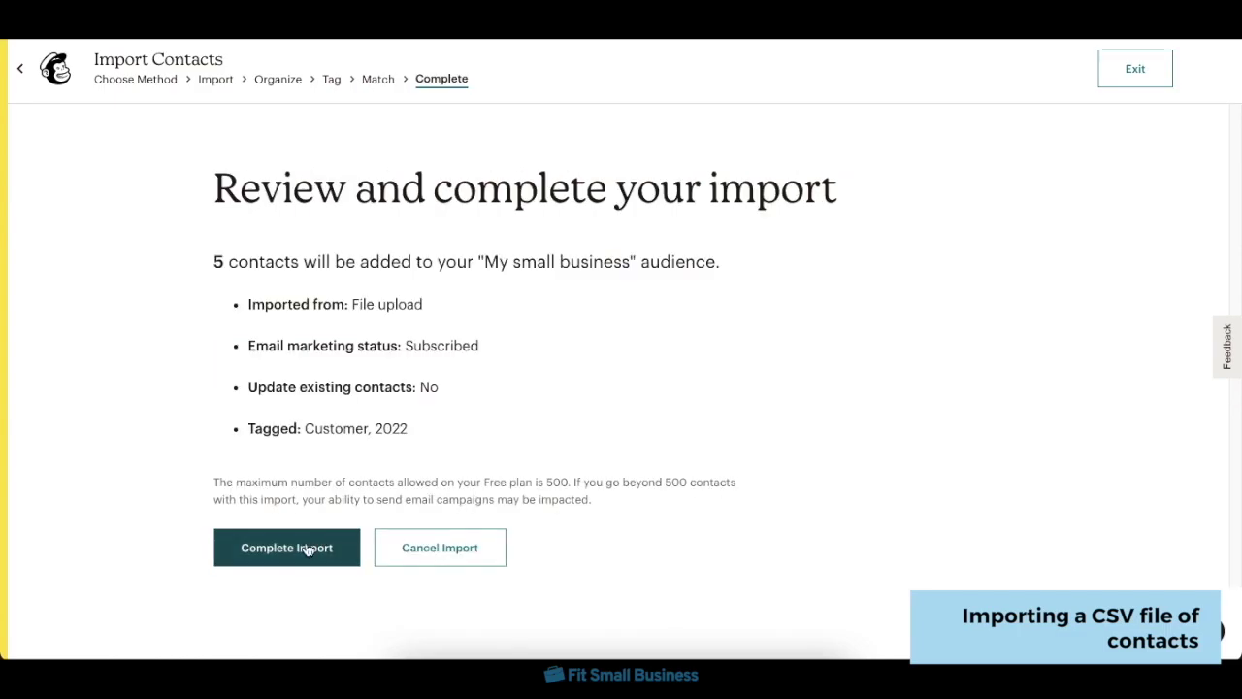
left_click(306, 550)
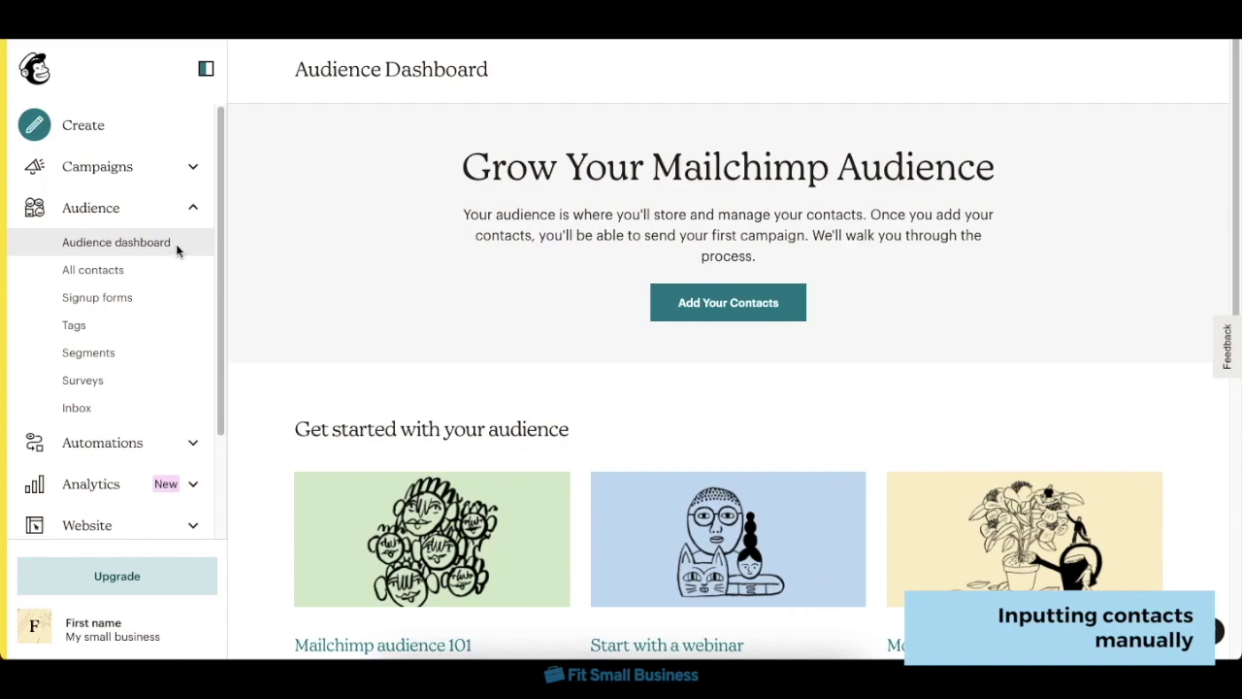
- Use Copy and paste to enter two contact e-mail addresses on separate lines
left_click(696, 314)
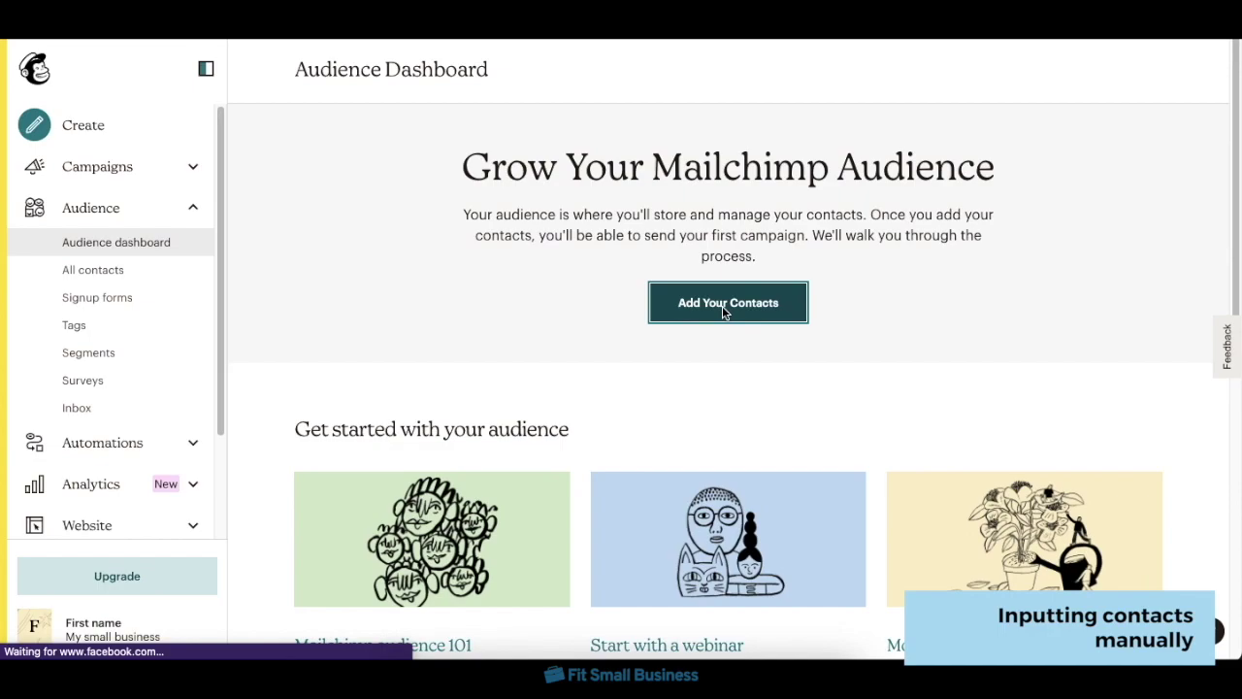
left_click(938, 374)
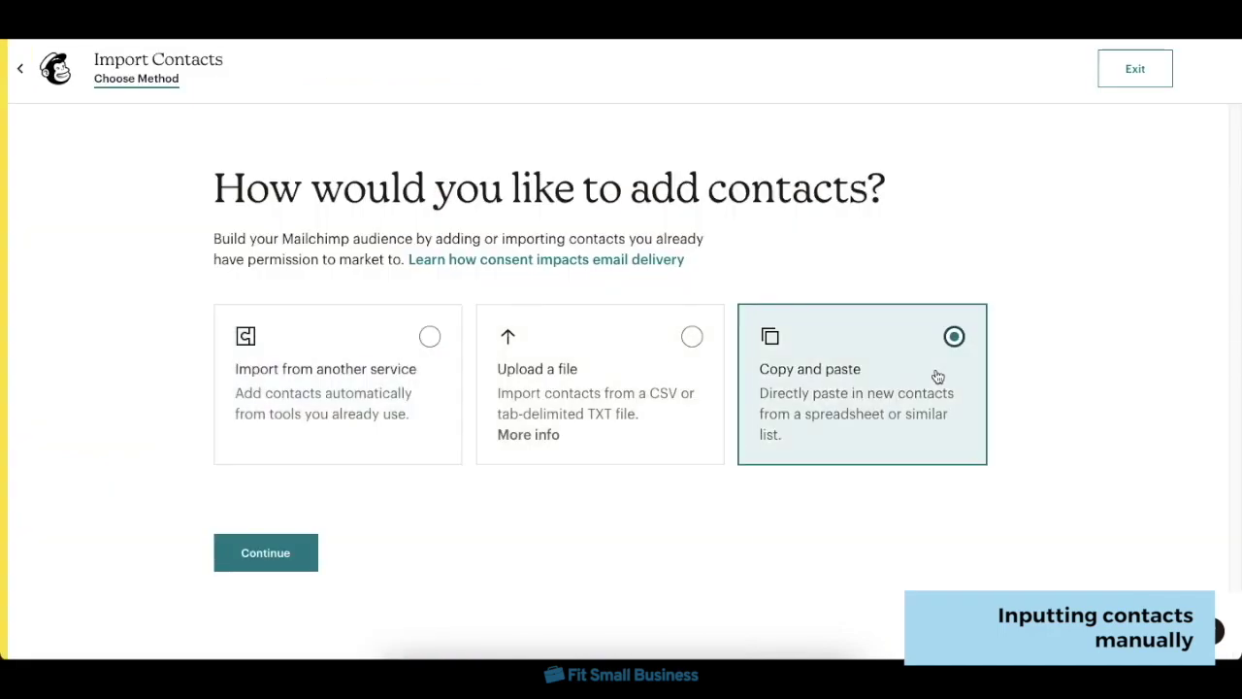
left_click(262, 554)
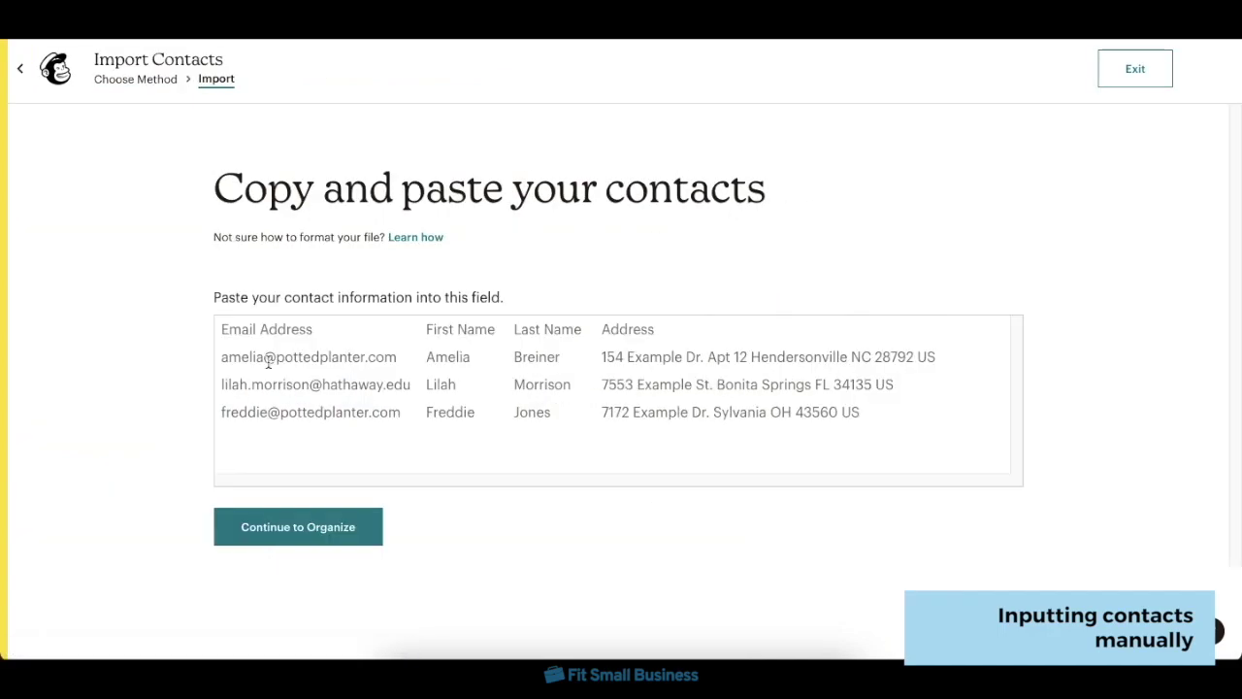
left_click(263, 331)
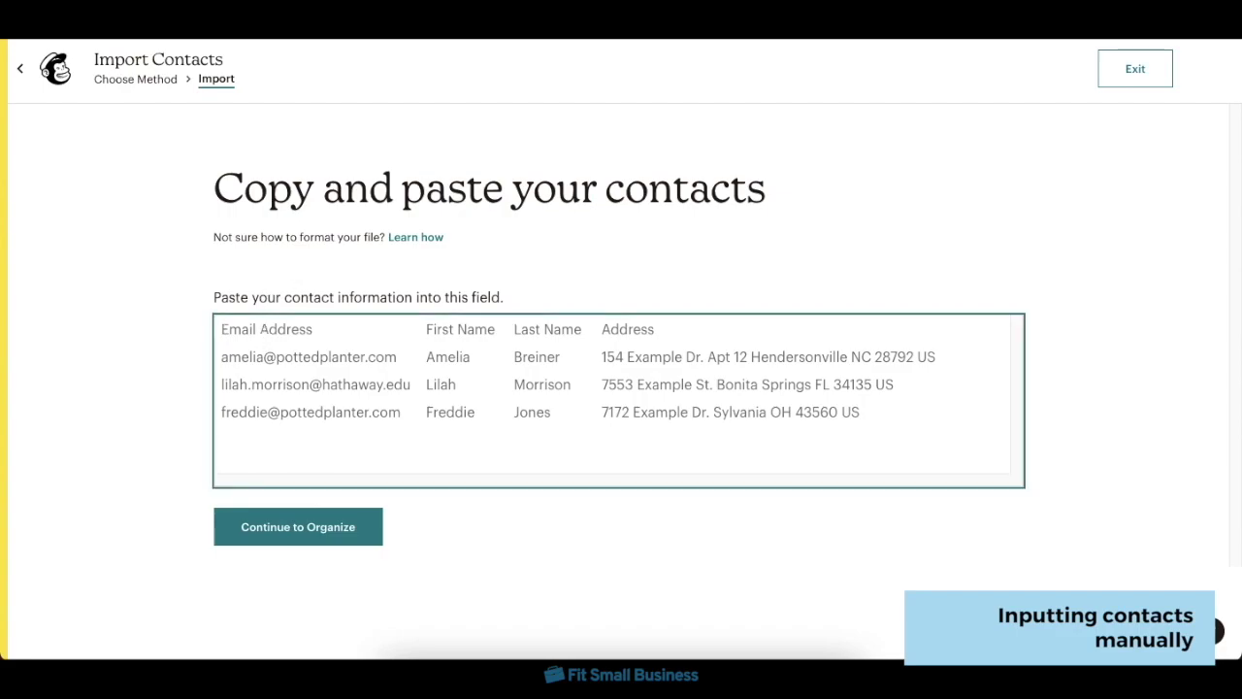
type("lukeskywalker@gm")
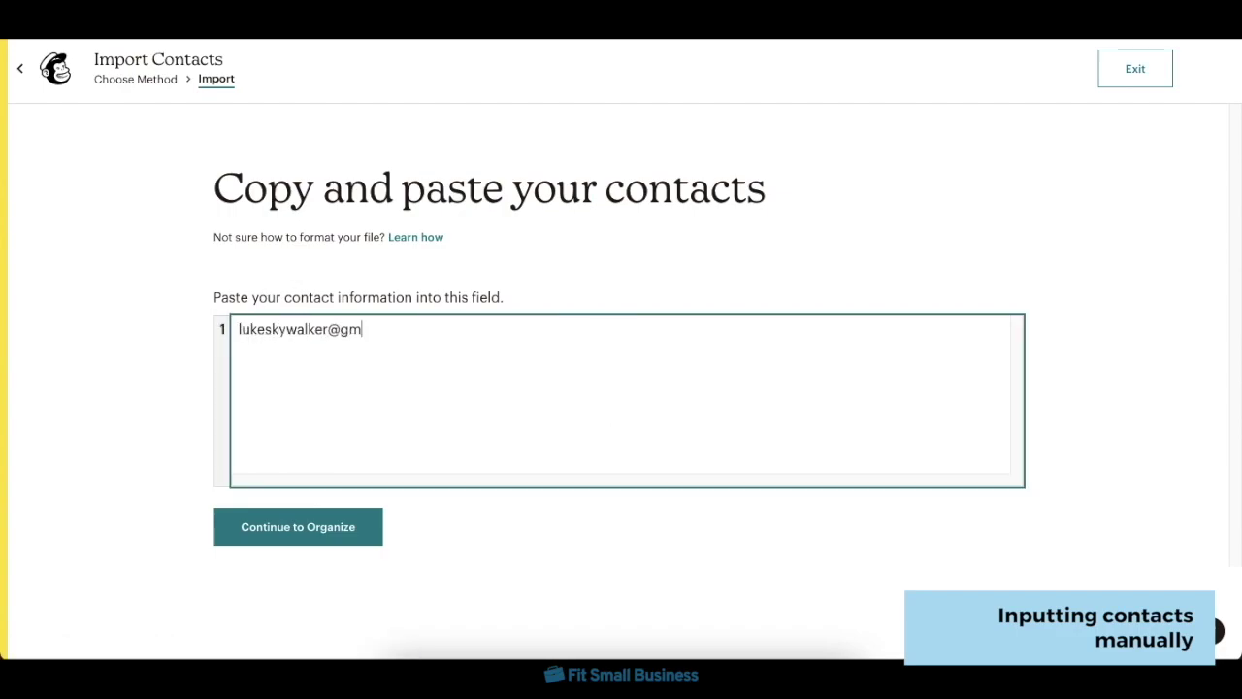
type("ail.com")
key("Return")
type("leaisk")
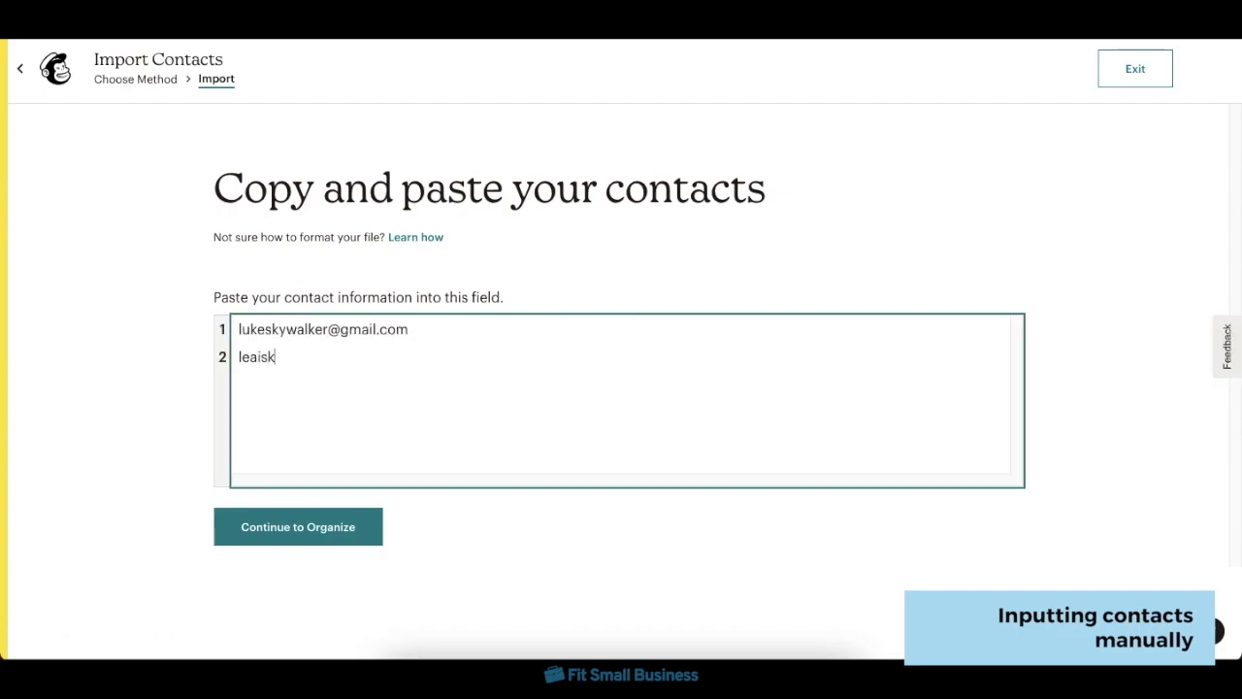
type("ywalker@gmail.com")
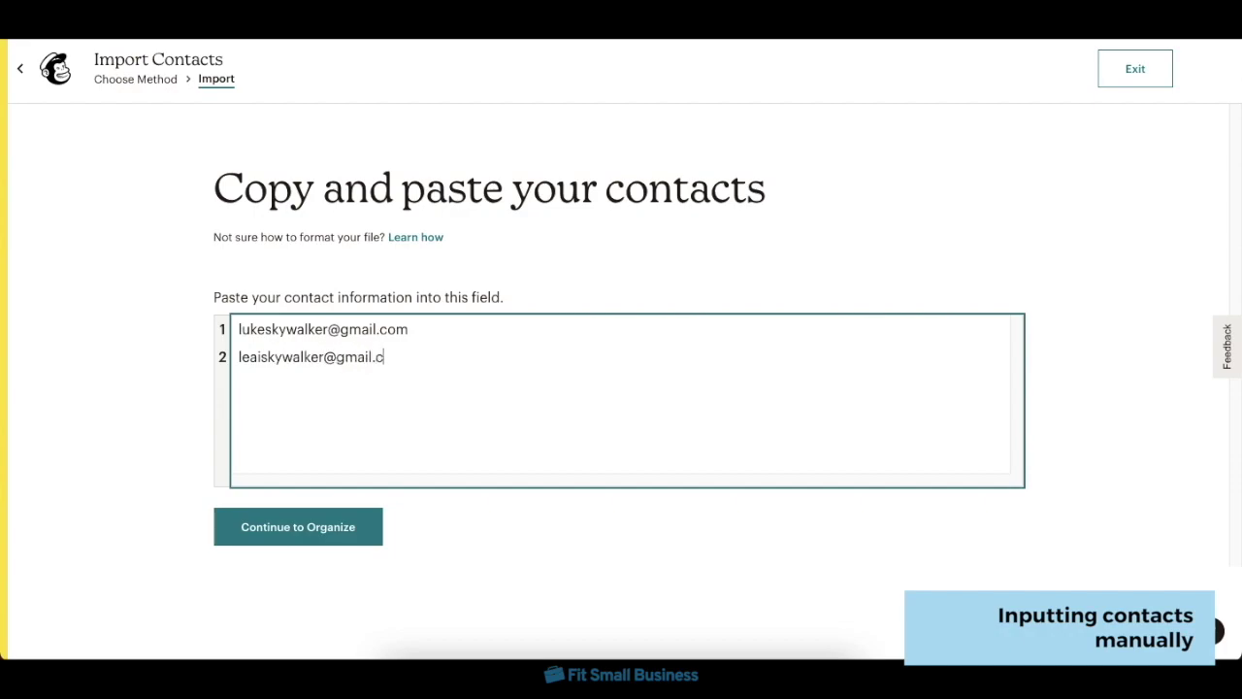
- Keep the two contacts subscribed, tag them Customer, and complete the import
left_click(287, 526)
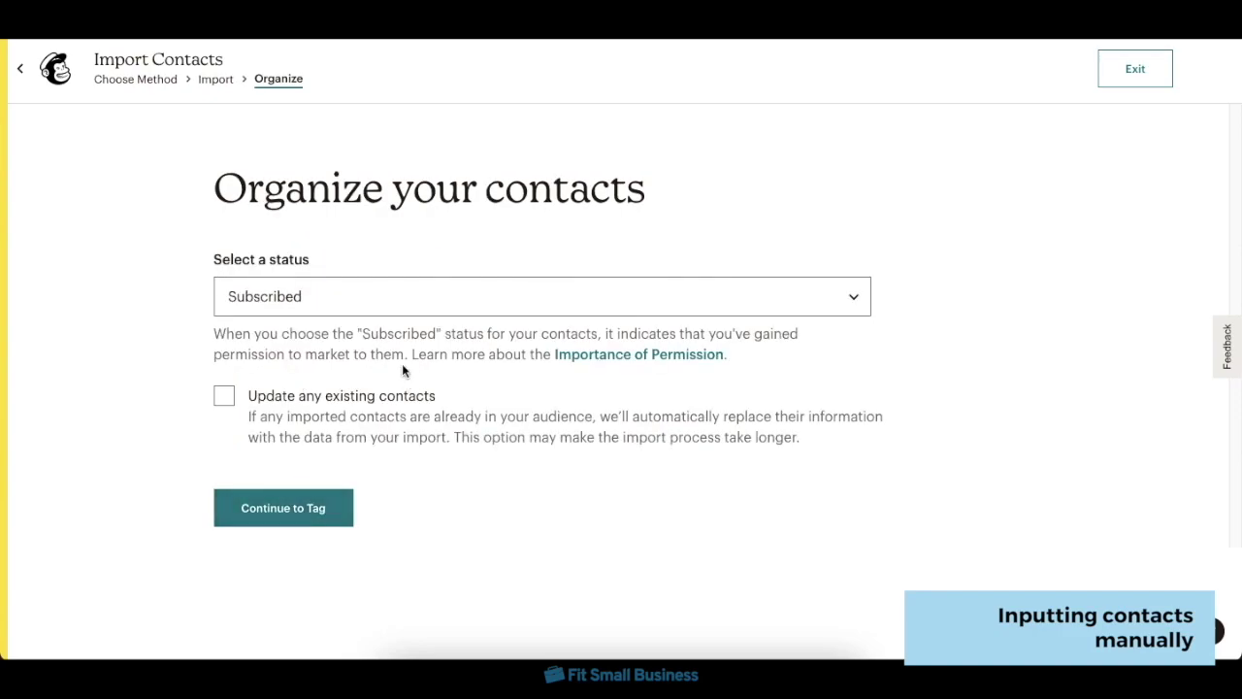
left_click(323, 500)
left_click(573, 369)
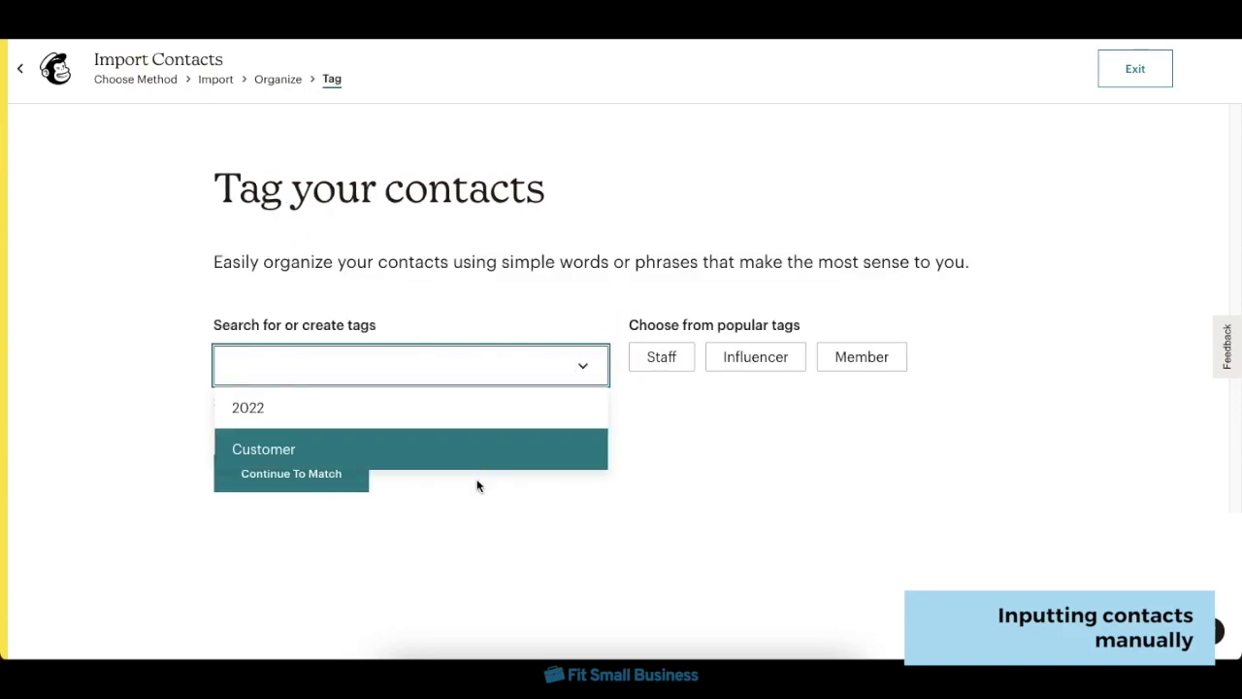
left_click(476, 456)
left_click(337, 509)
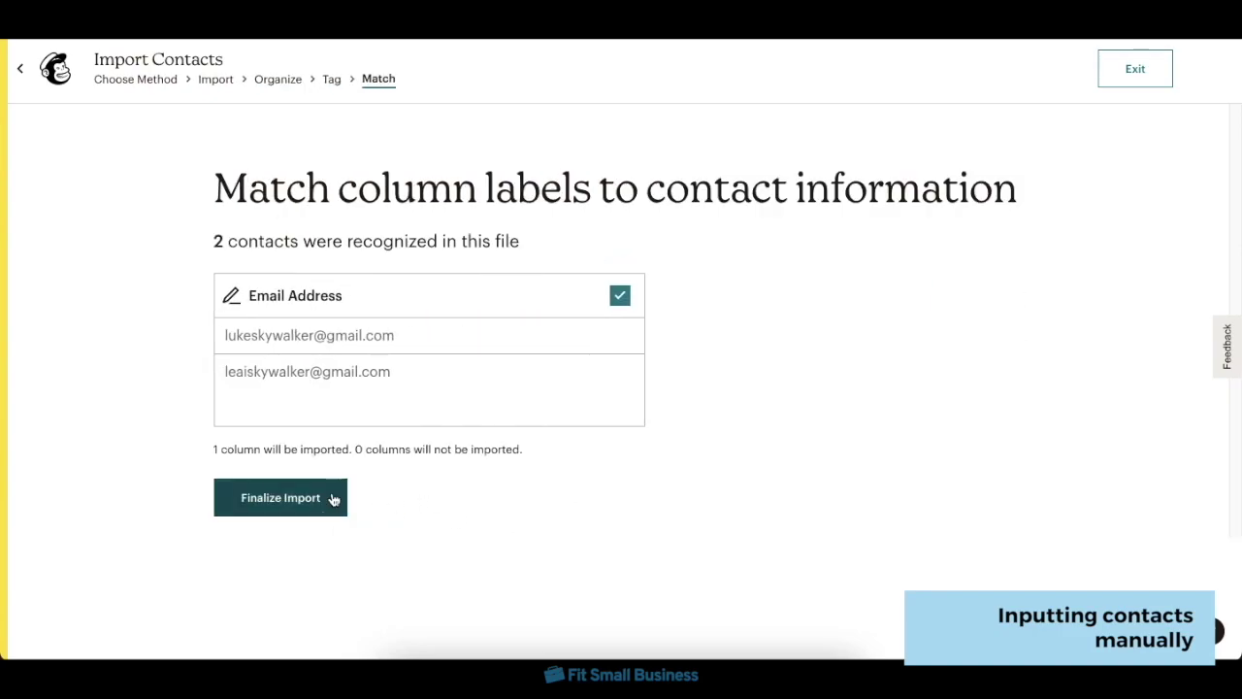
left_click(333, 497)
left_click(286, 548)
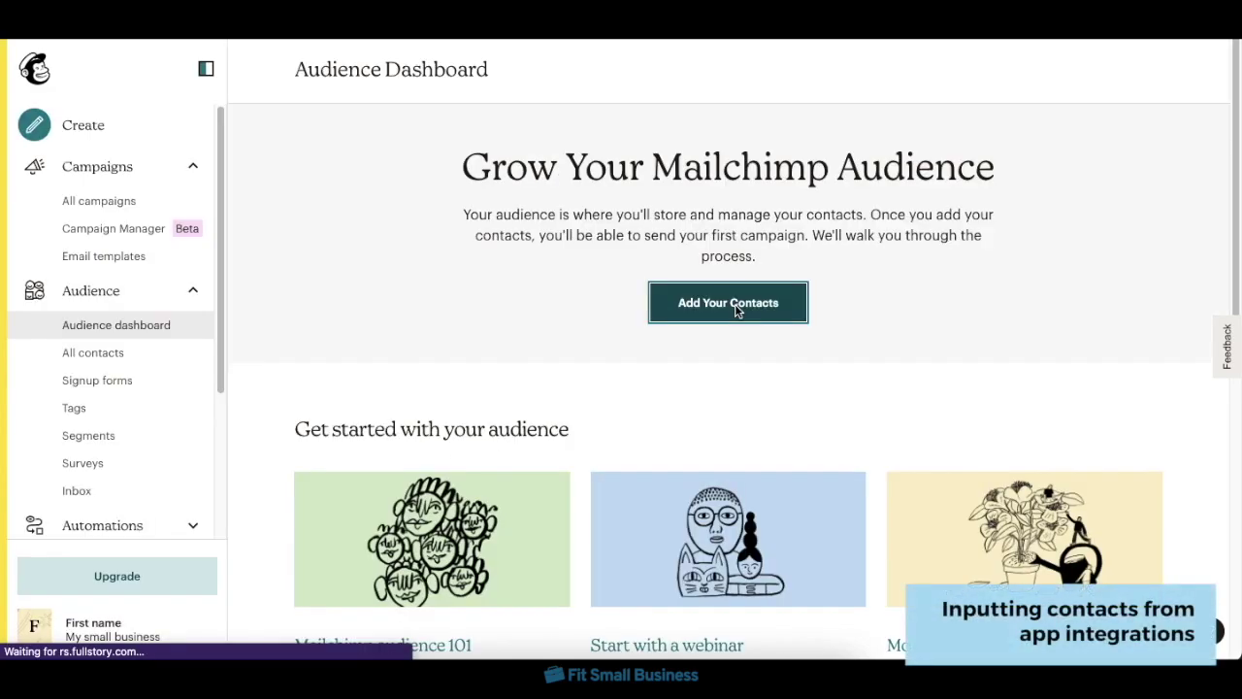
- Browse the app integration cards offered under Import from another service
left_click(737, 307)
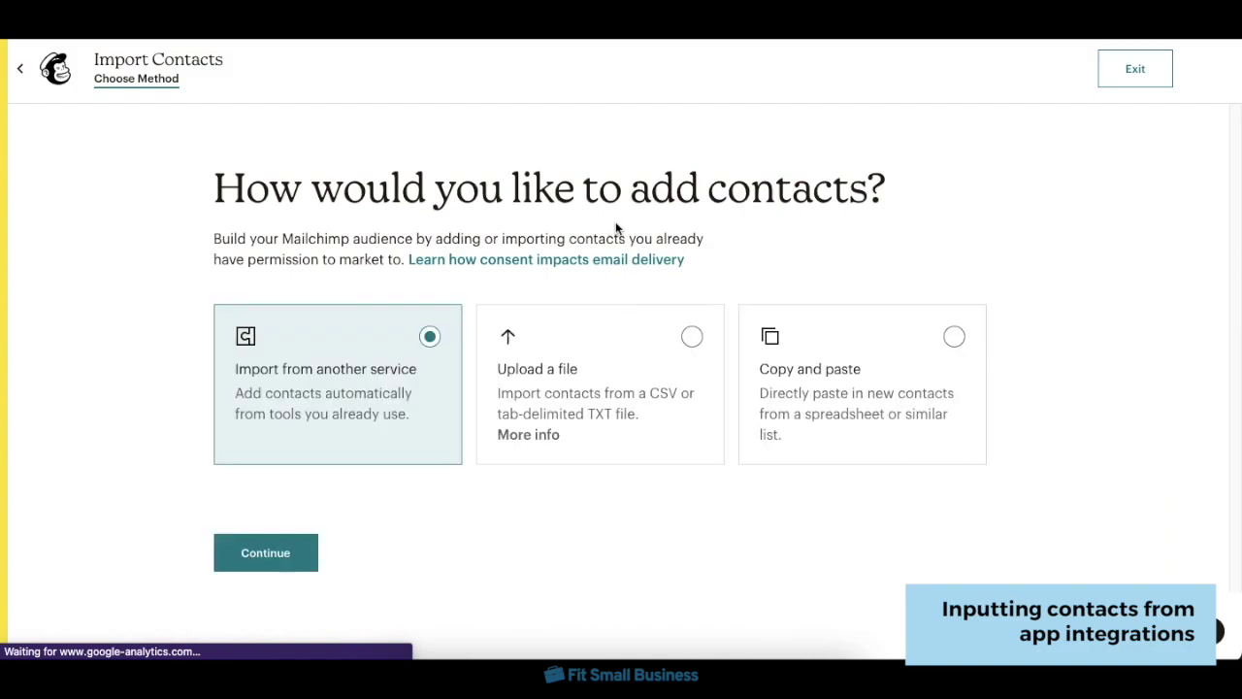
left_click(369, 366)
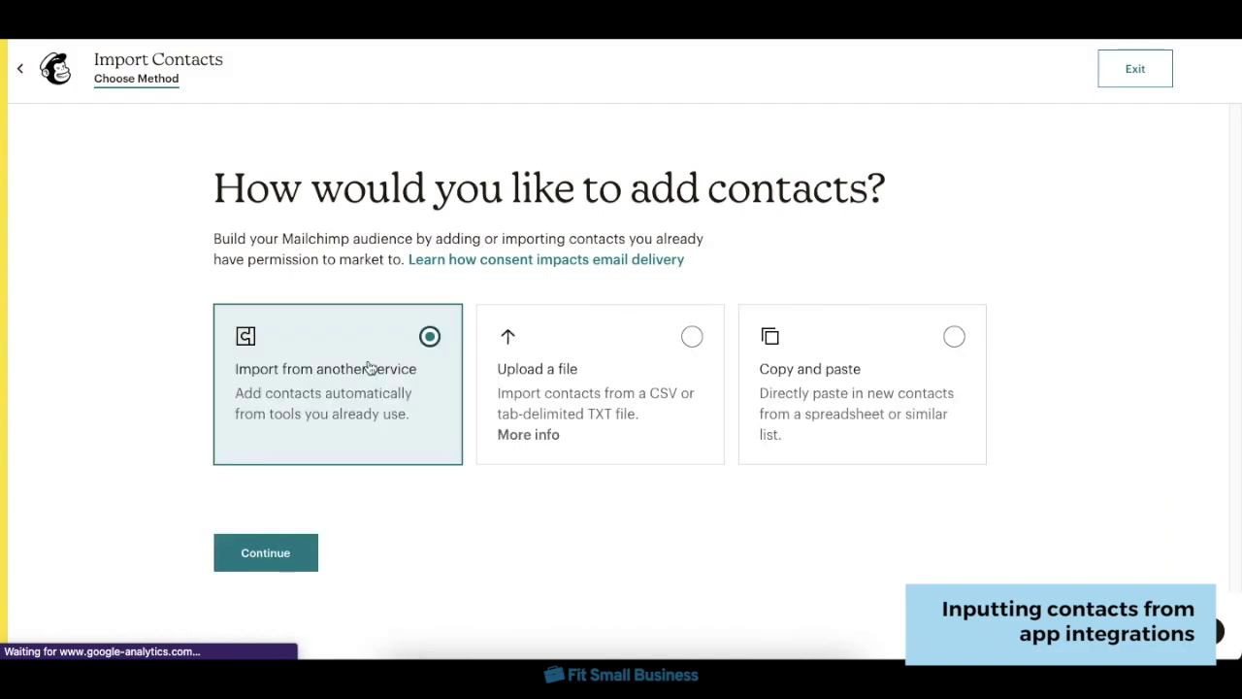
left_click(287, 551)
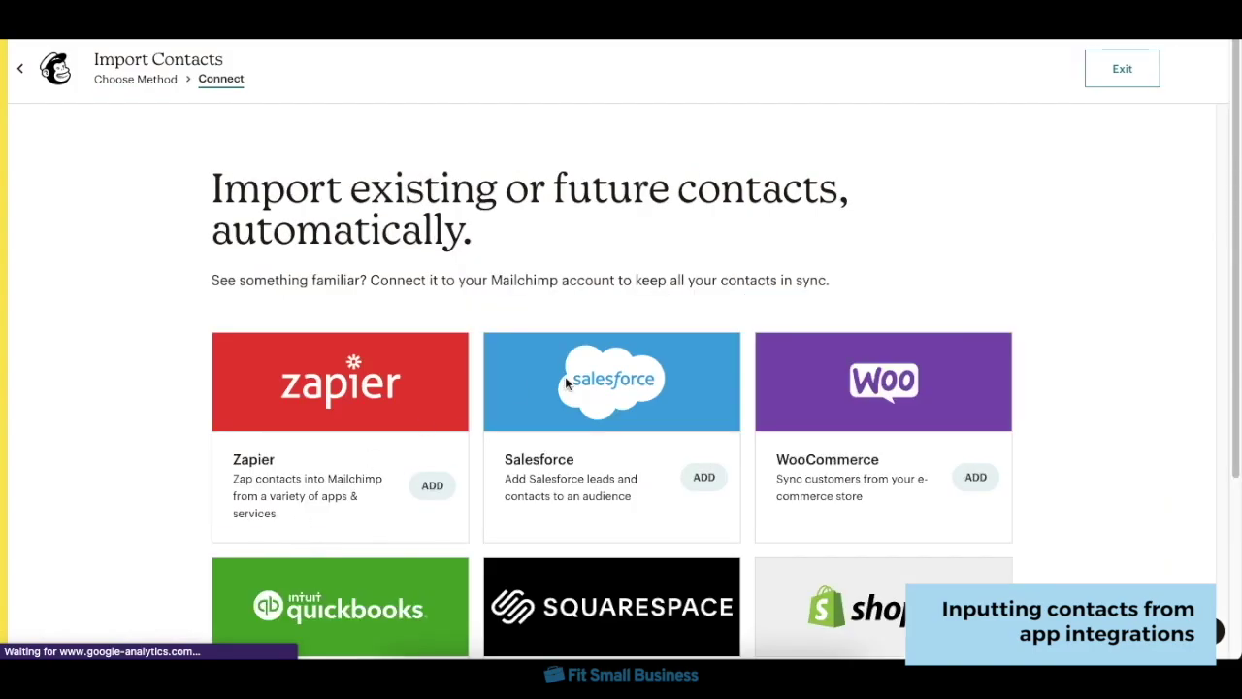
scroll(1102, 367, "down", 2)
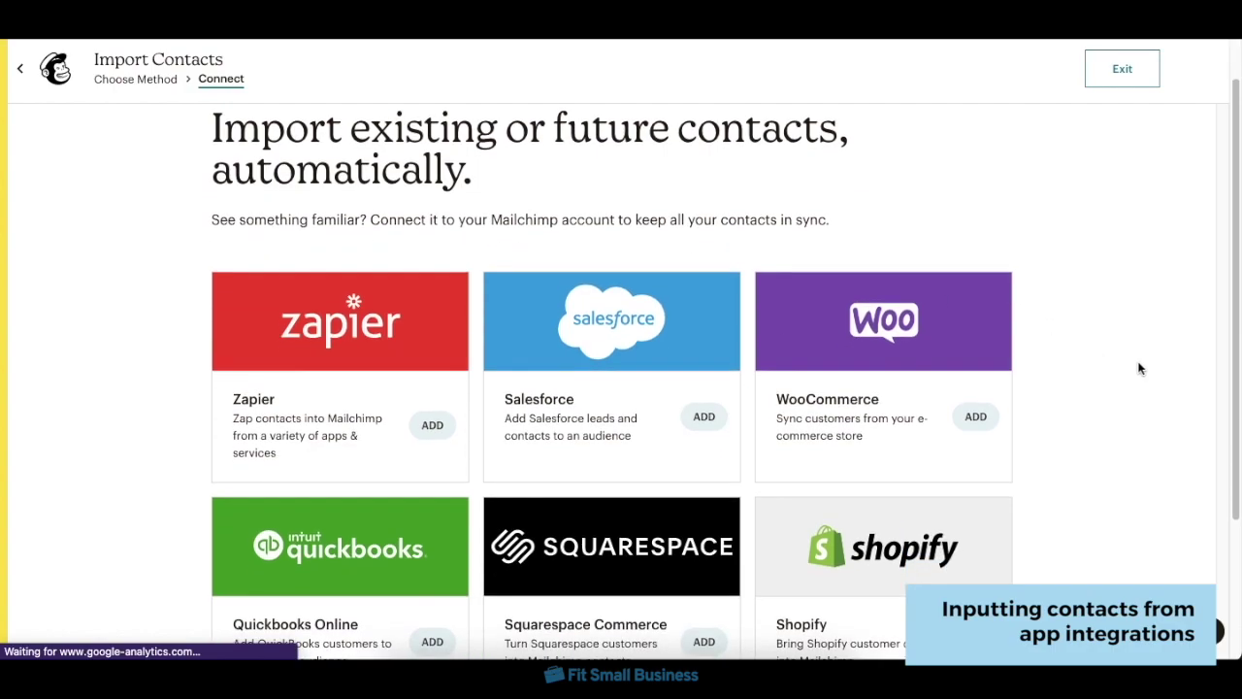
scroll(1156, 366, "down", 5)
scroll(1156, 366, "up", 7)
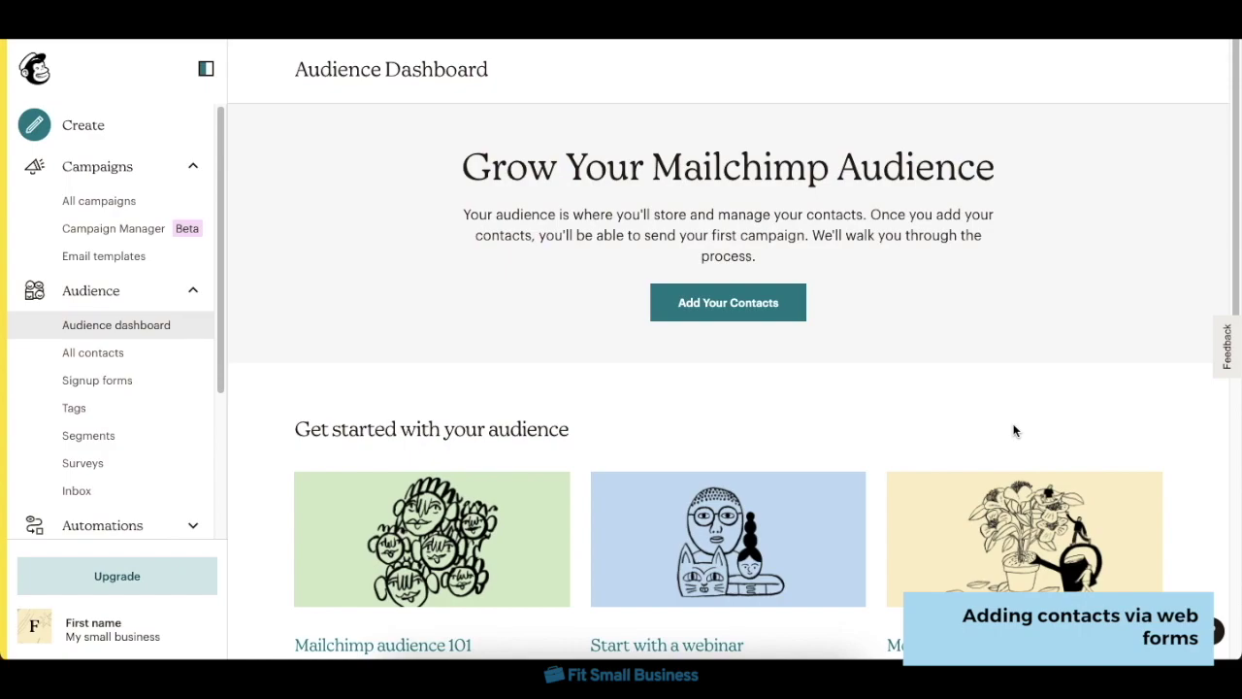
- Open the Subscriber pop-up form builder from the audience's signup forms
left_click(129, 385)
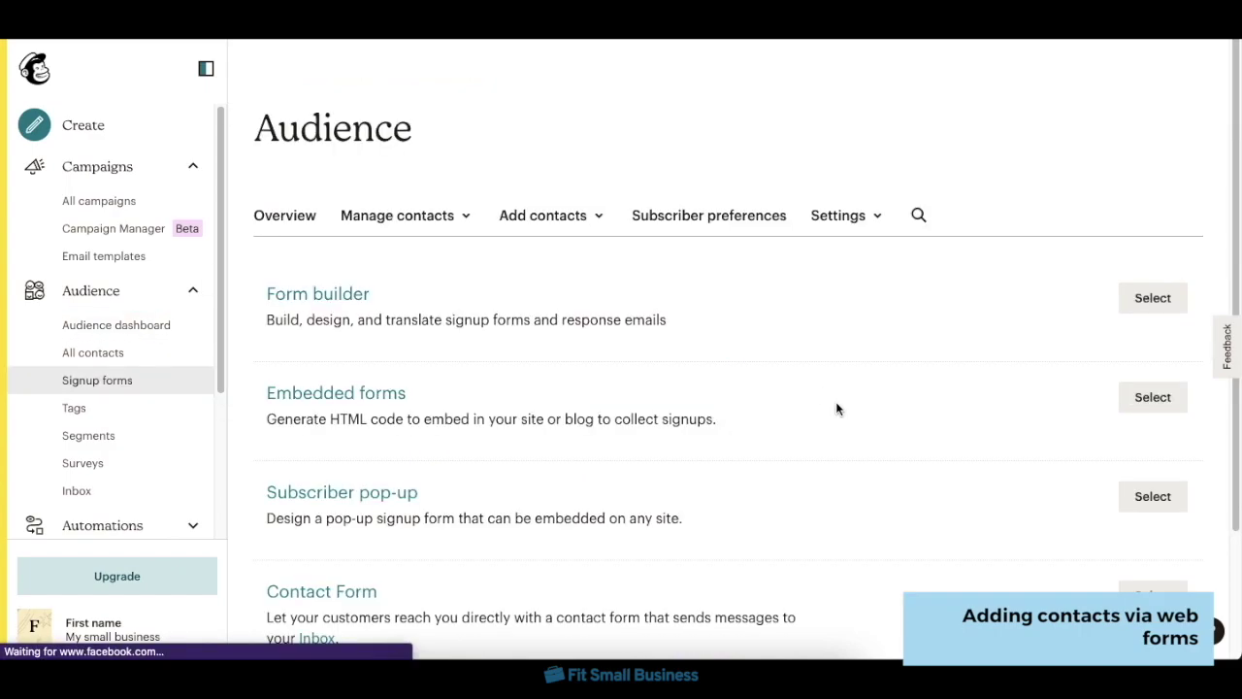
scroll(837, 407, "down", 2)
left_click(1180, 405)
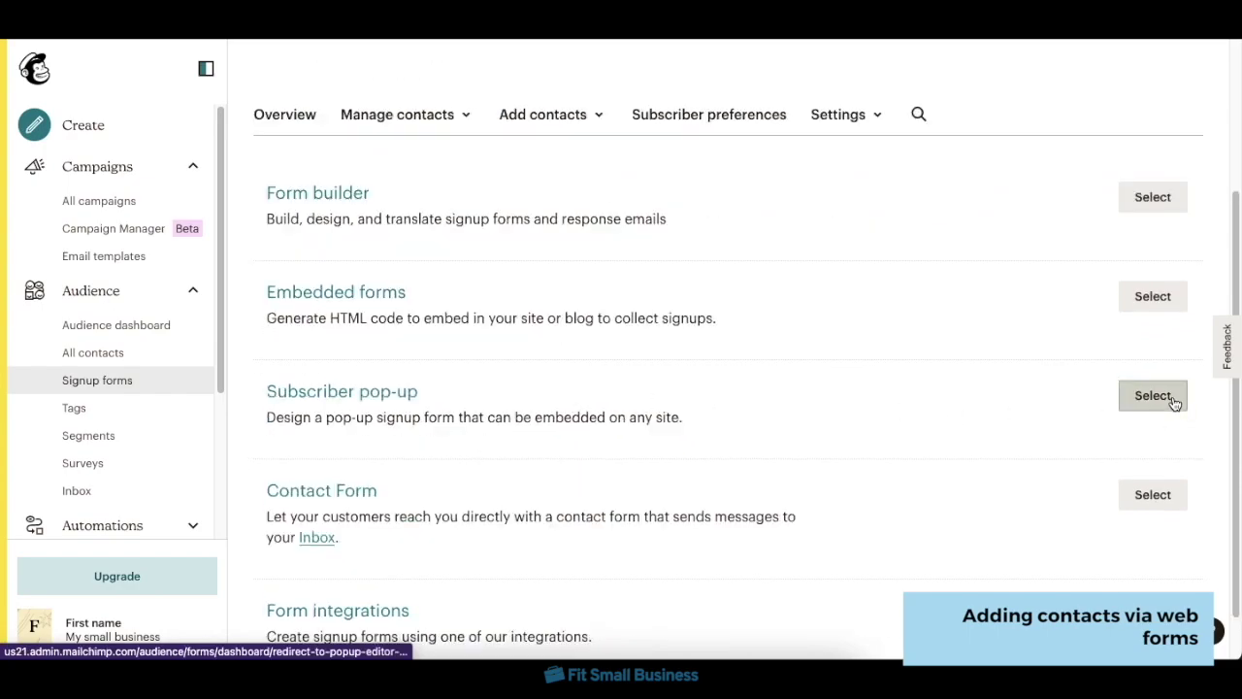
scroll(1165, 352, "down", 3)
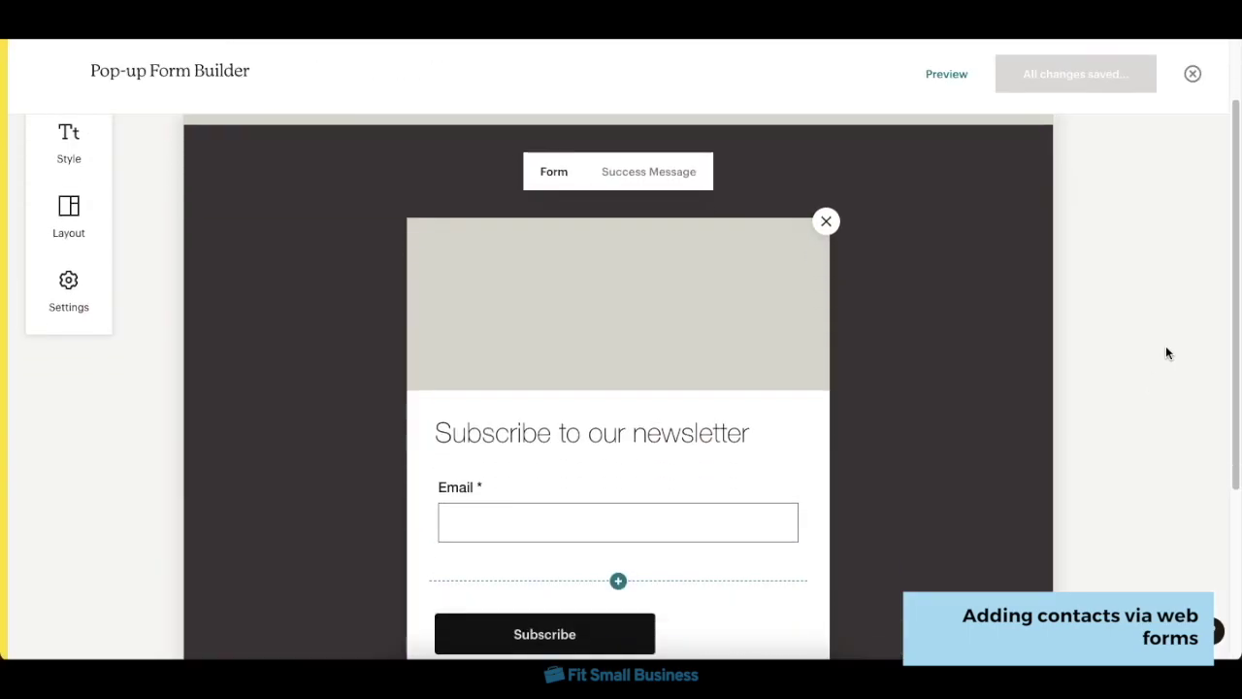
- Replace 'Subscribe' in the pop-up heading with 'Welcome!' and save and publish the form
left_click(577, 279)
double_click(463, 279)
type("Welcome")
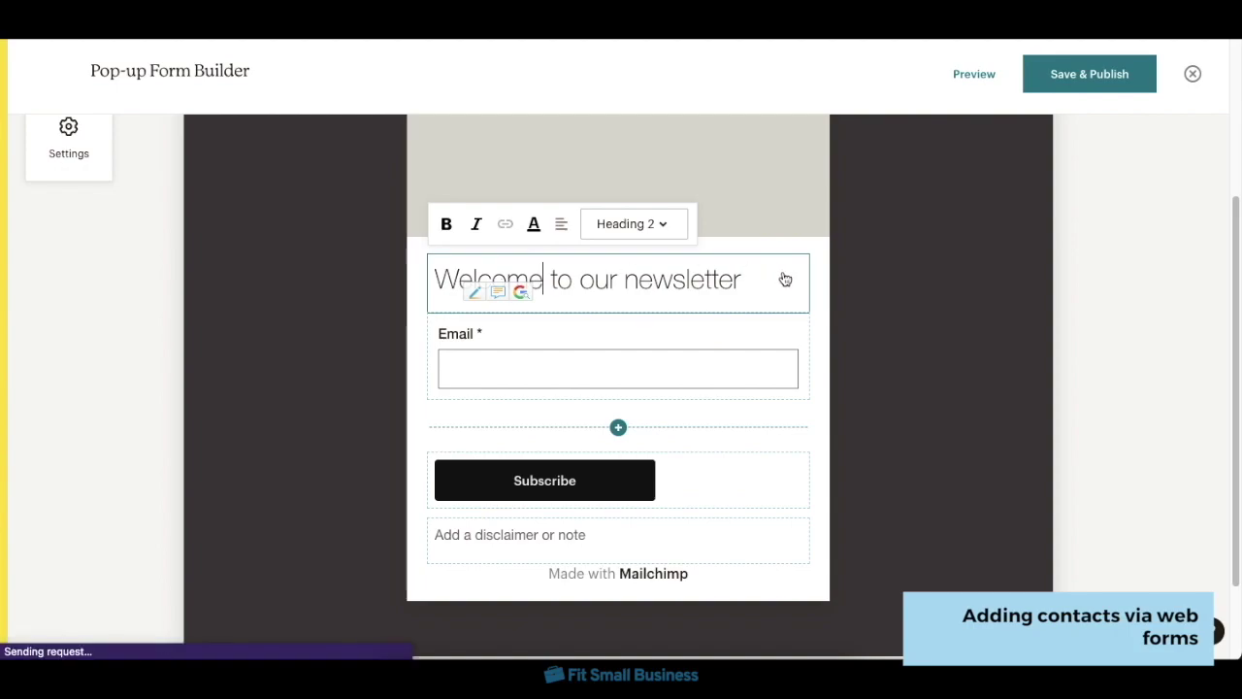
type("!")
left_click(873, 313)
scroll(874, 316, "up", 1)
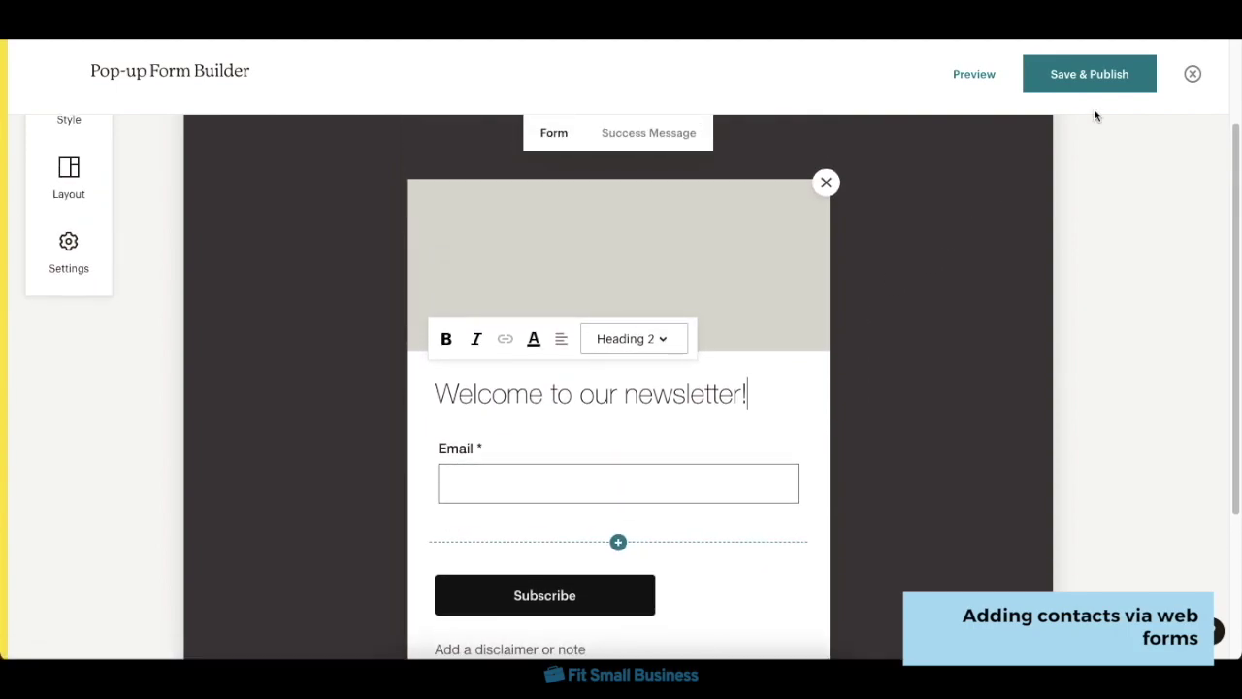
left_click(1096, 70)
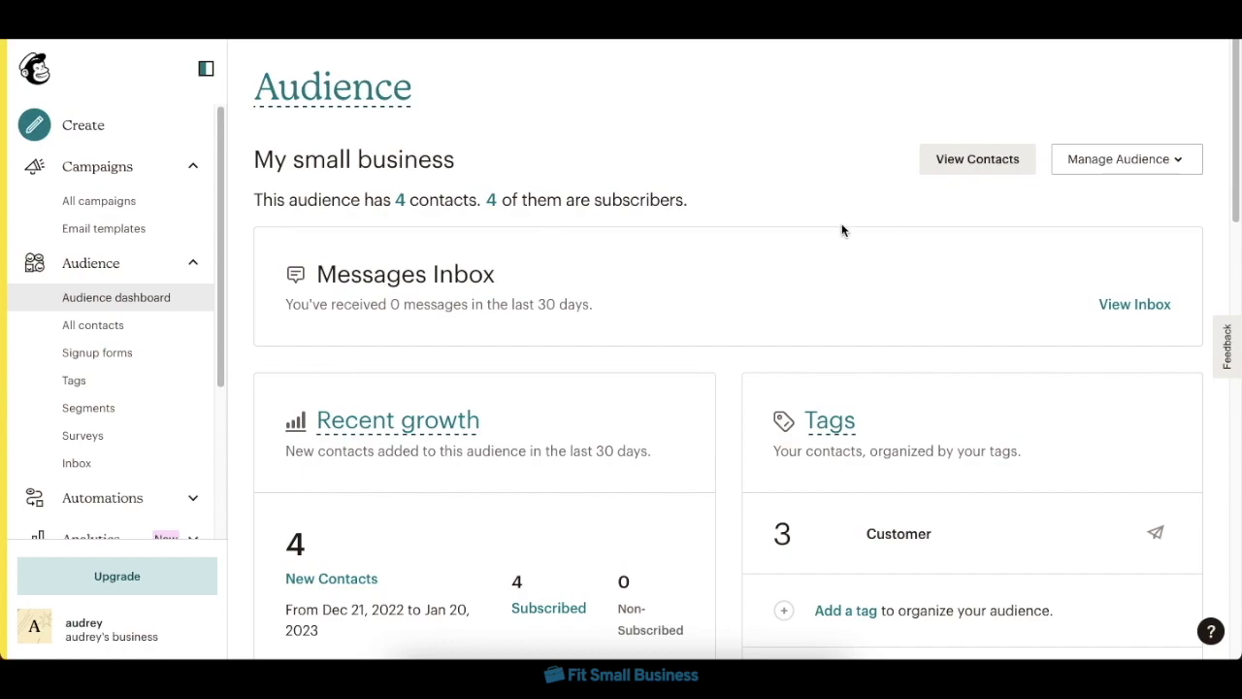
- Create a new regular email campaign draft
left_click(118, 136)
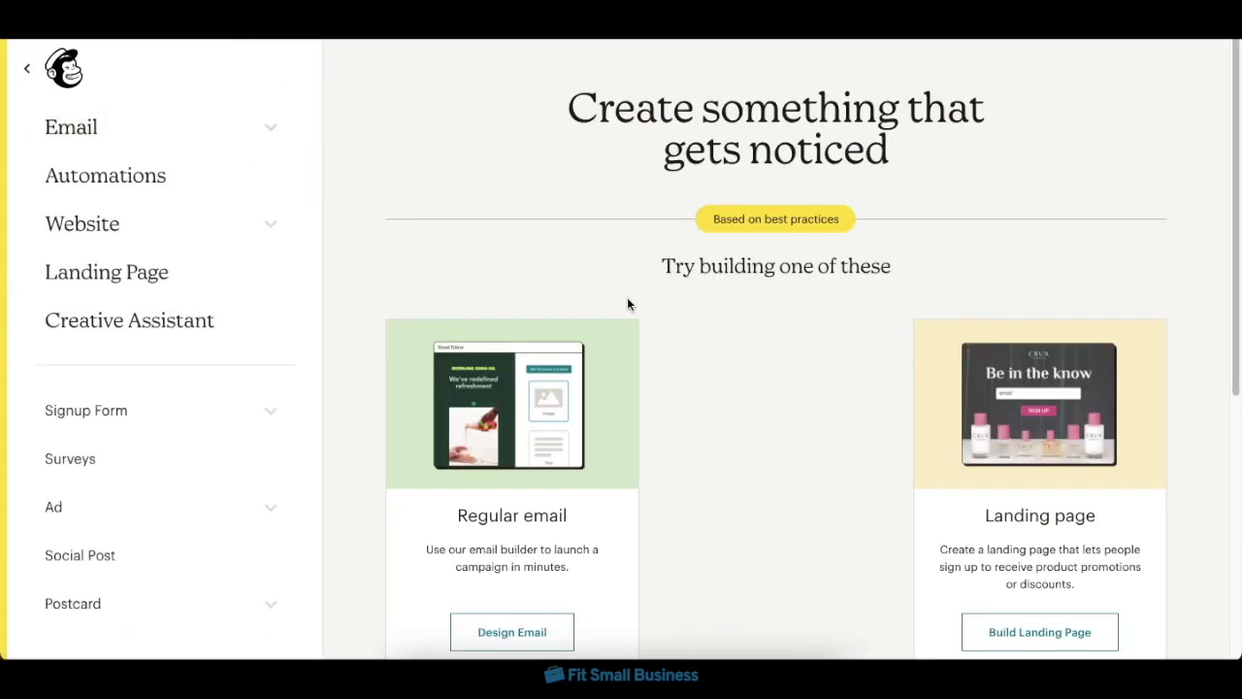
scroll(760, 420, "down", 1)
scroll(761, 417, "down", 3)
scroll(679, 408, "up", 1)
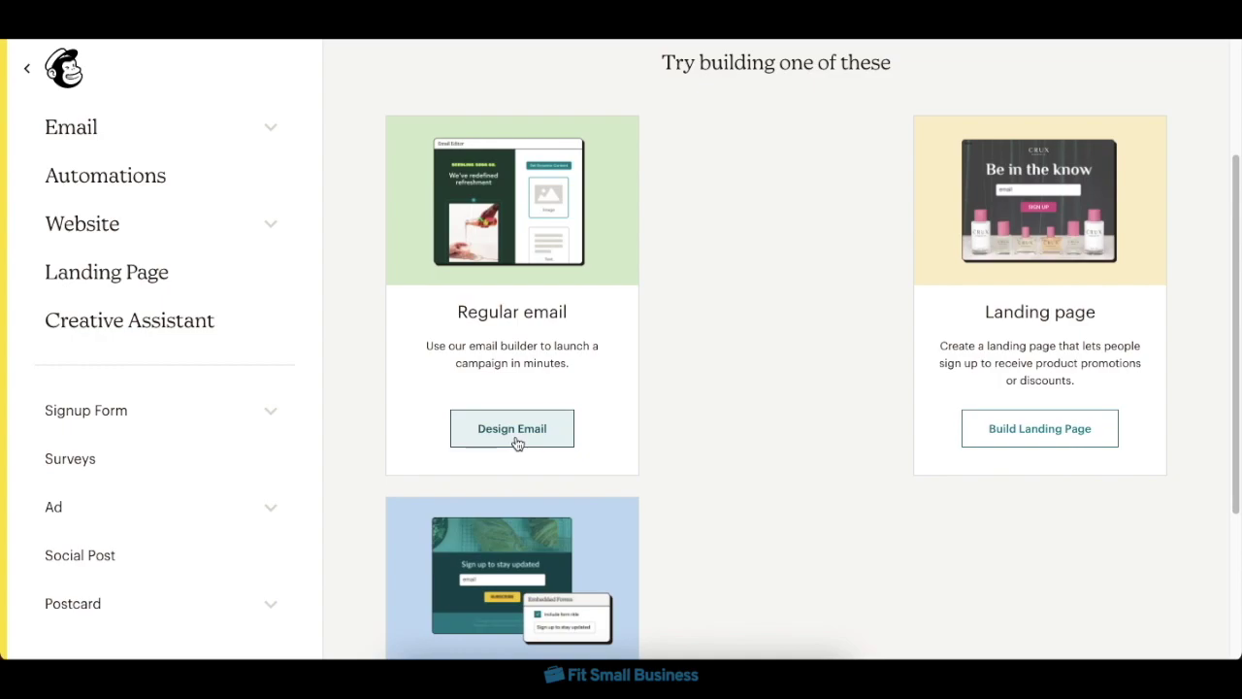
left_click(513, 432)
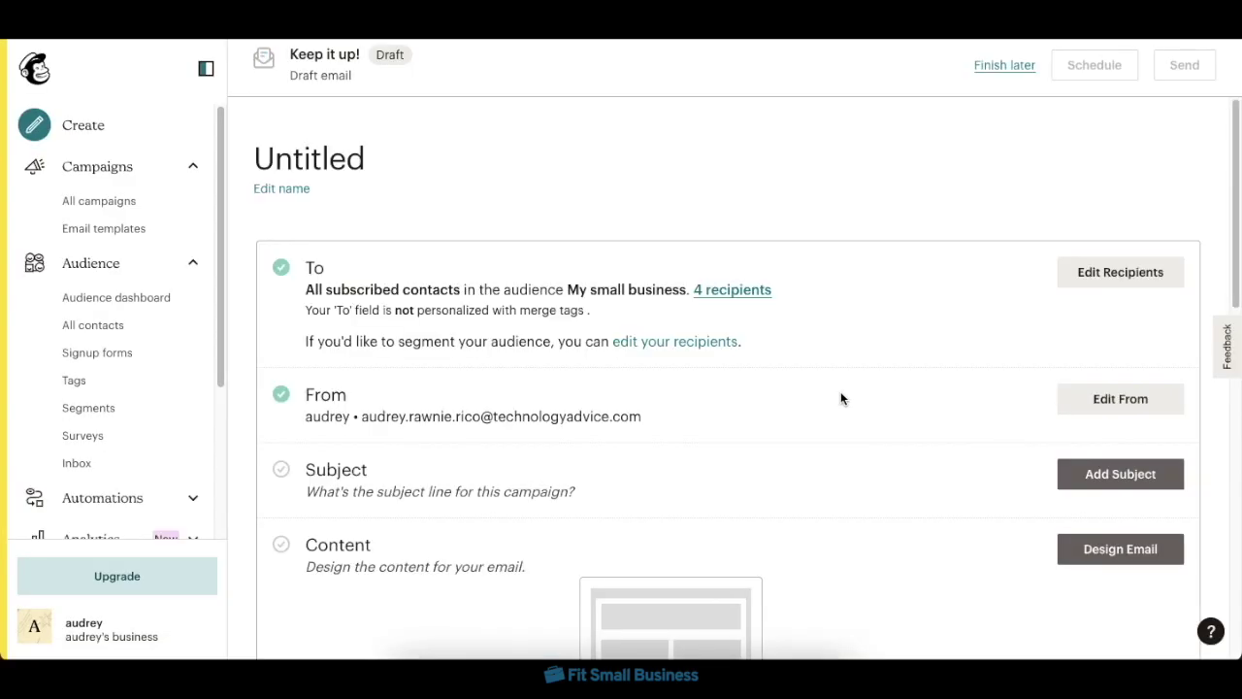
scroll(825, 389, "down", 1)
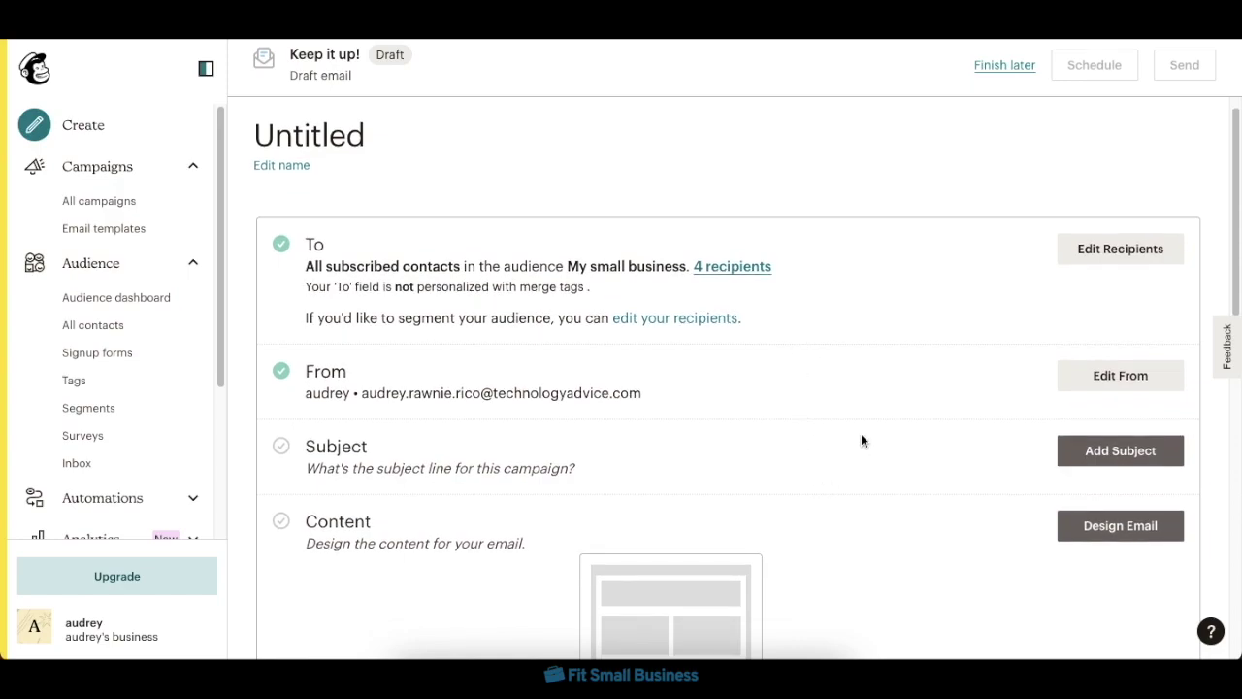
scroll(861, 434, "up", 1)
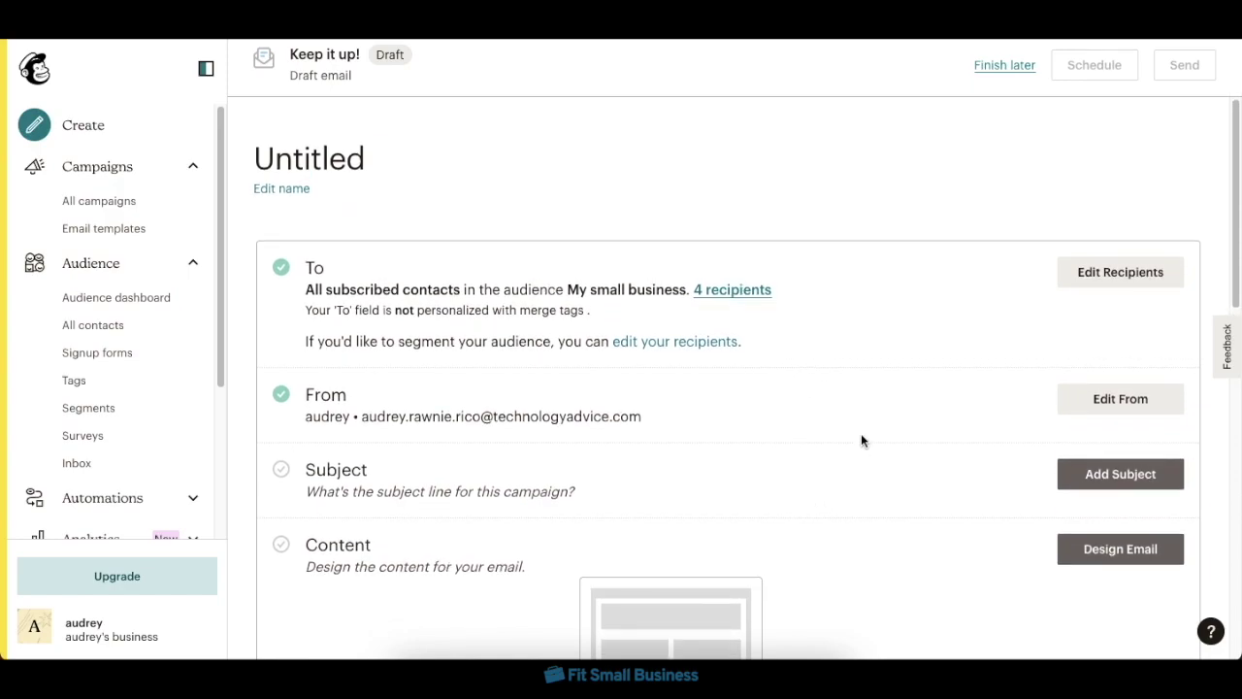
- Rename the campaign to 'newsletter 01'
left_click(300, 191)
type("n")
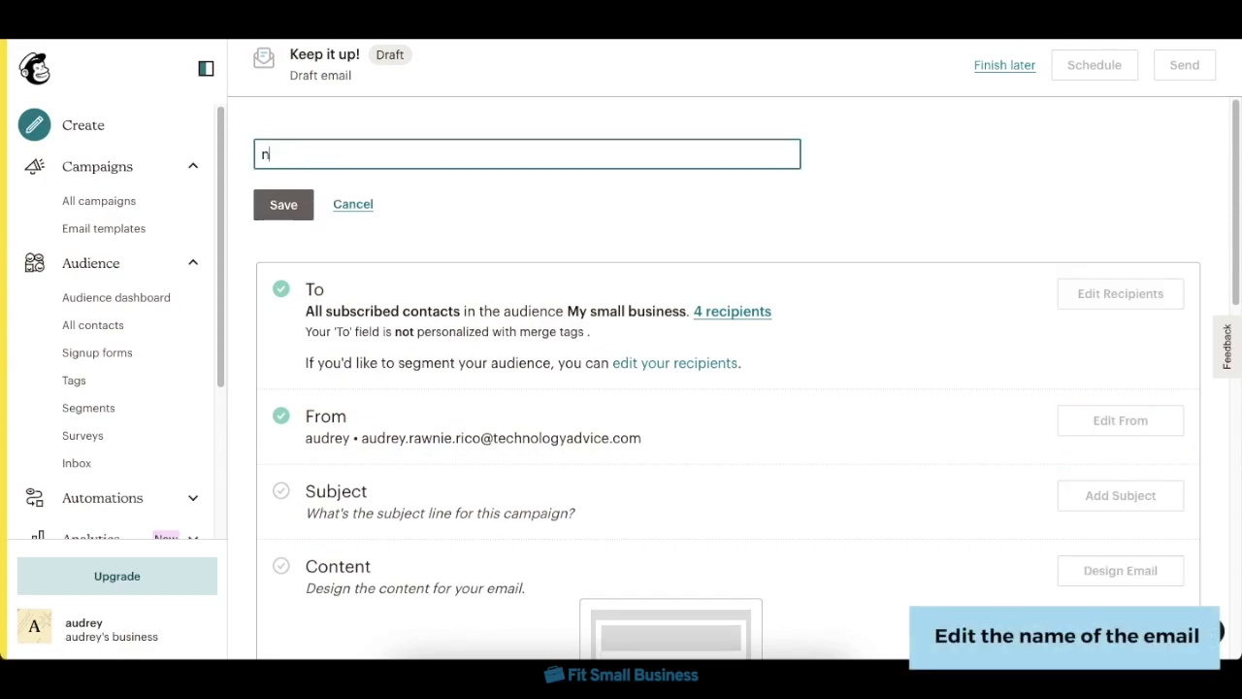
type("ewsletter 01")
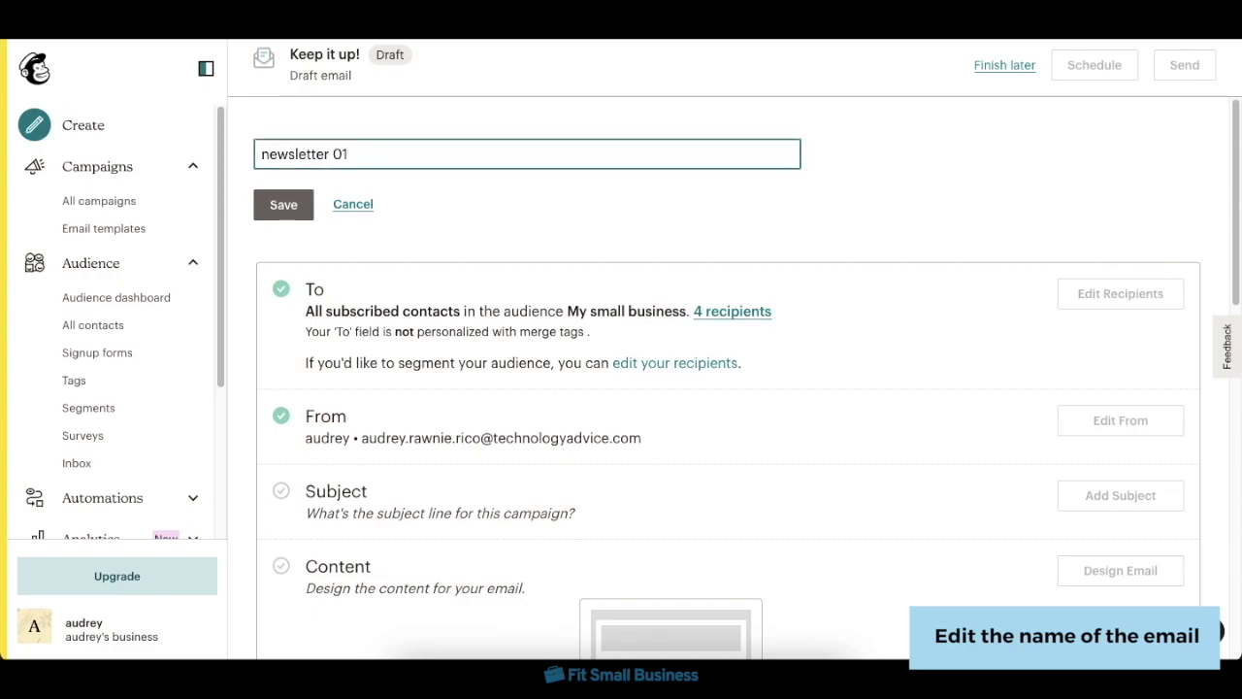
left_click(277, 203)
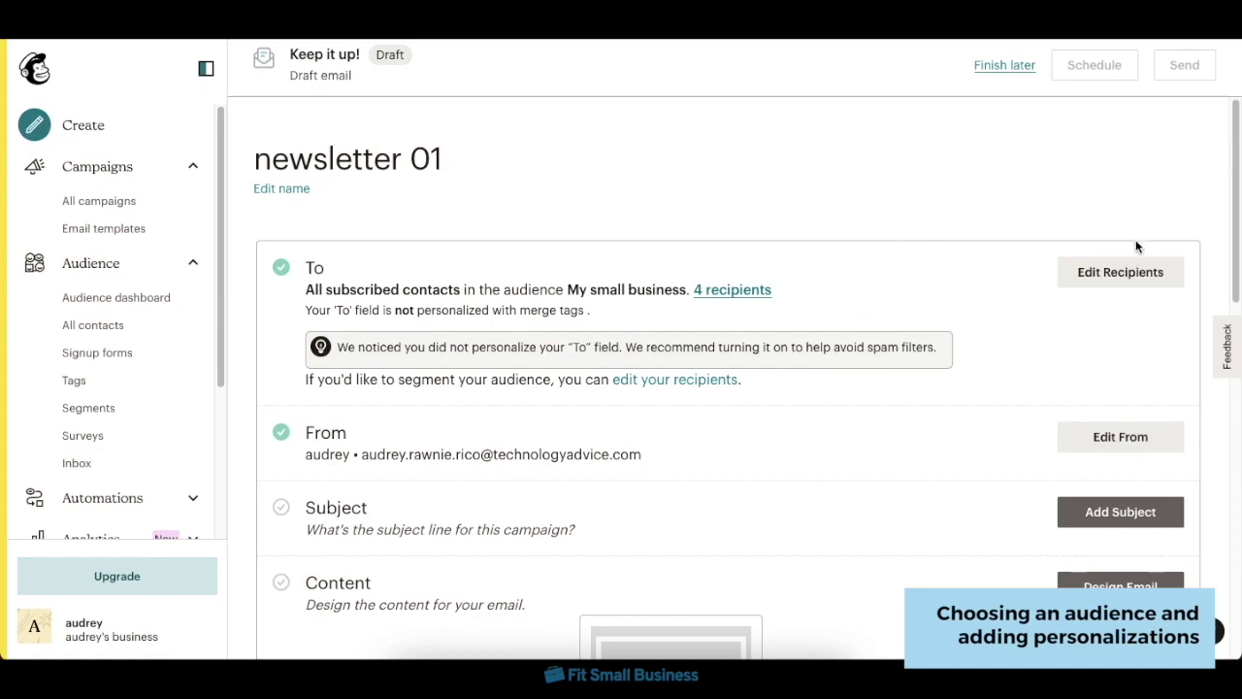
- Target My small business's Customer tag and personalize the To field with *|FNAME|*
left_click(1133, 271)
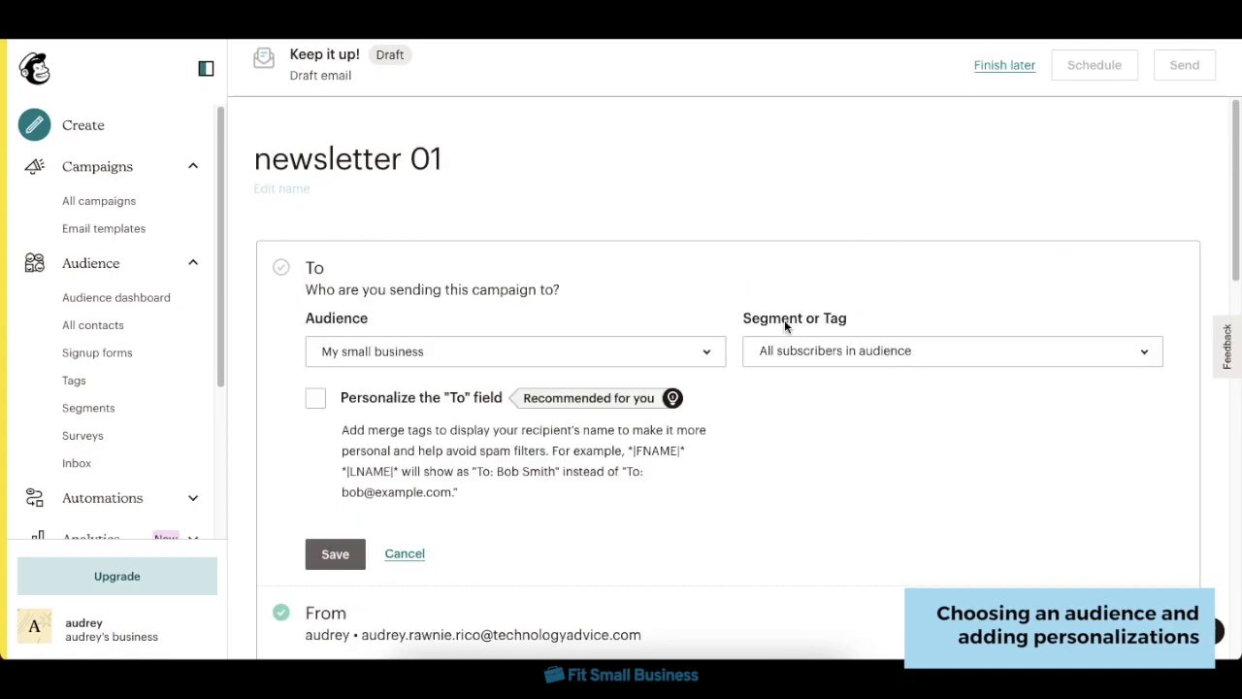
left_click(682, 354)
left_click(601, 441)
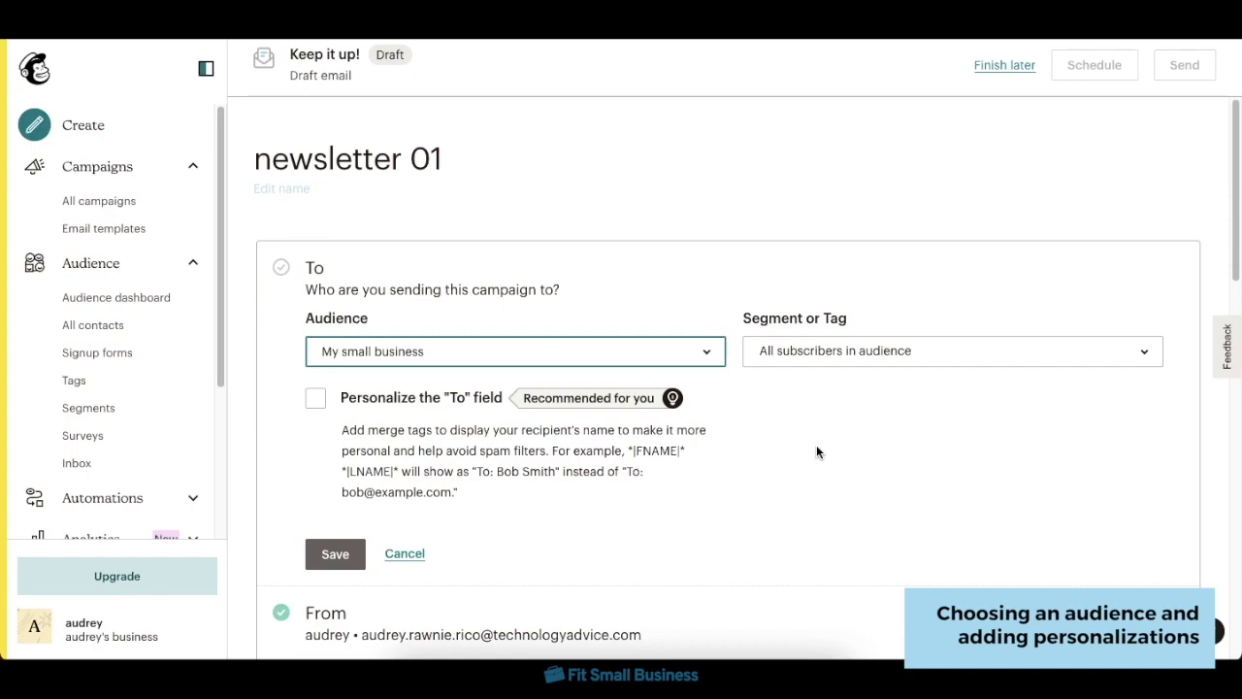
left_click(314, 404)
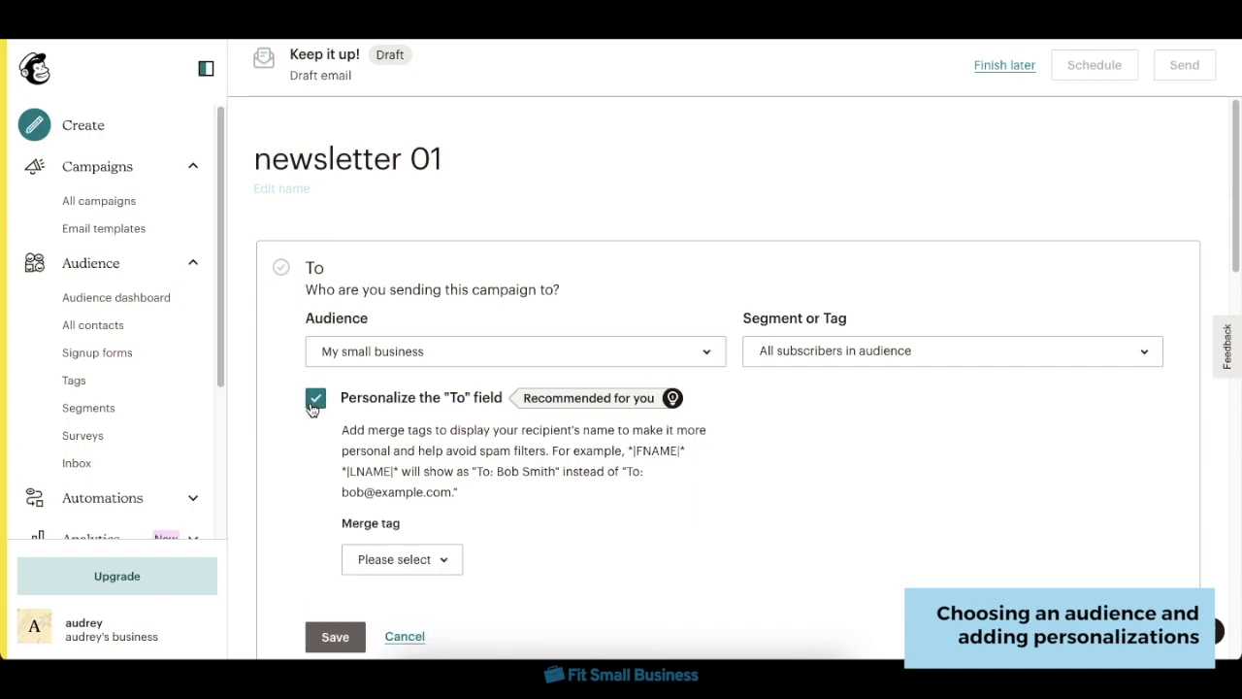
left_click(458, 557)
left_click(456, 420)
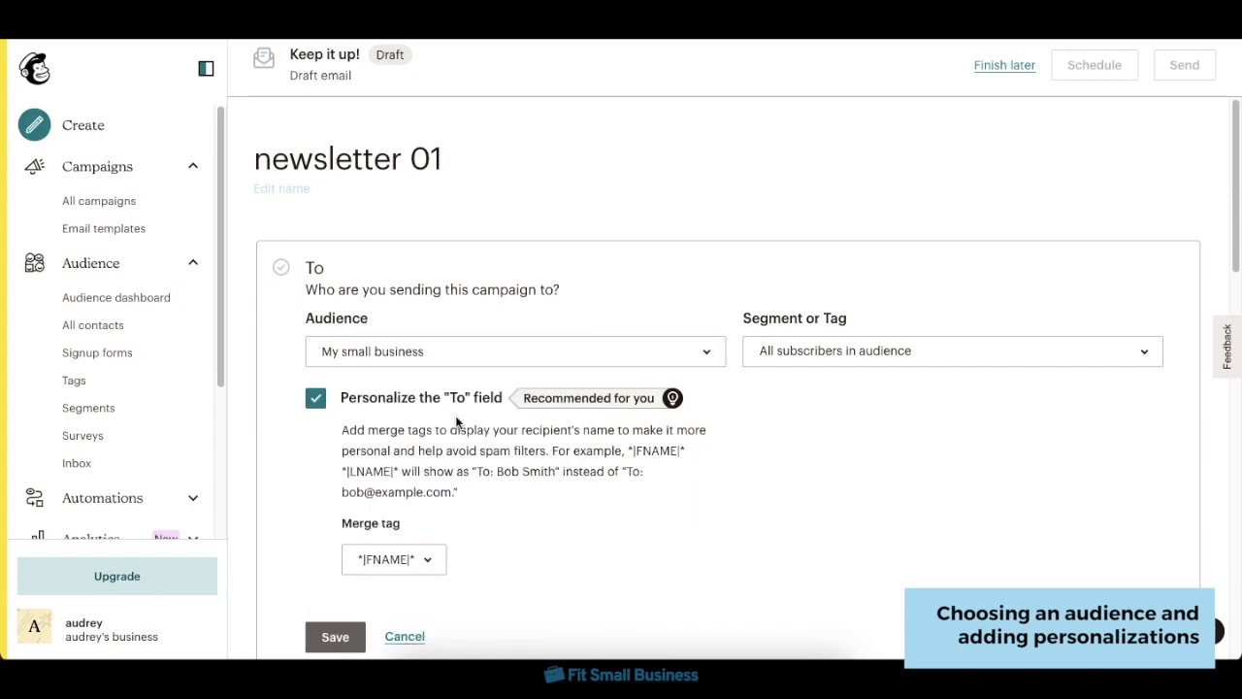
left_click(951, 353)
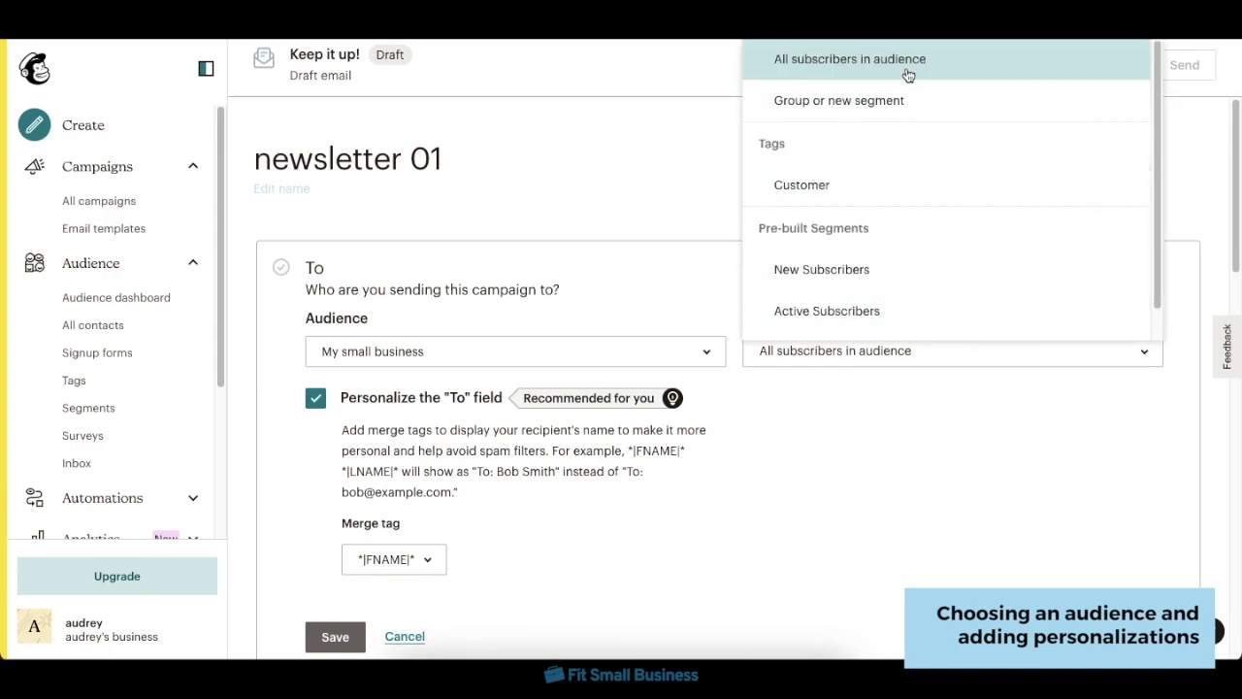
left_click(894, 189)
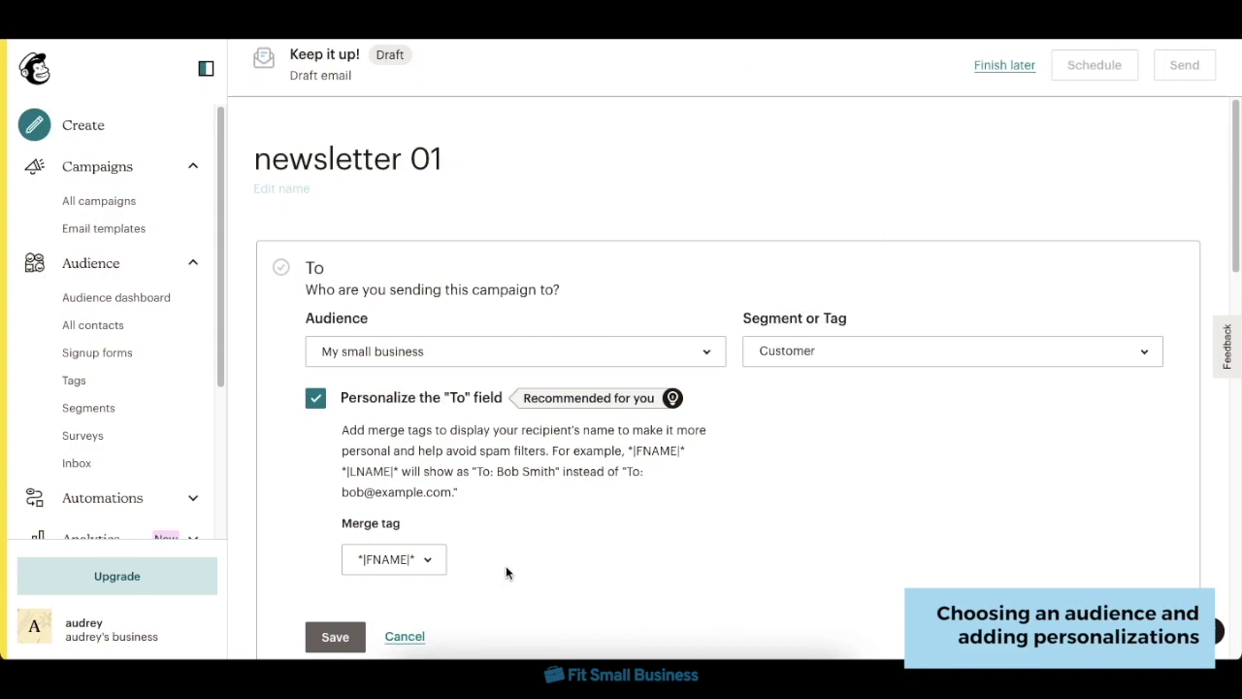
scroll(531, 554, "down", 1)
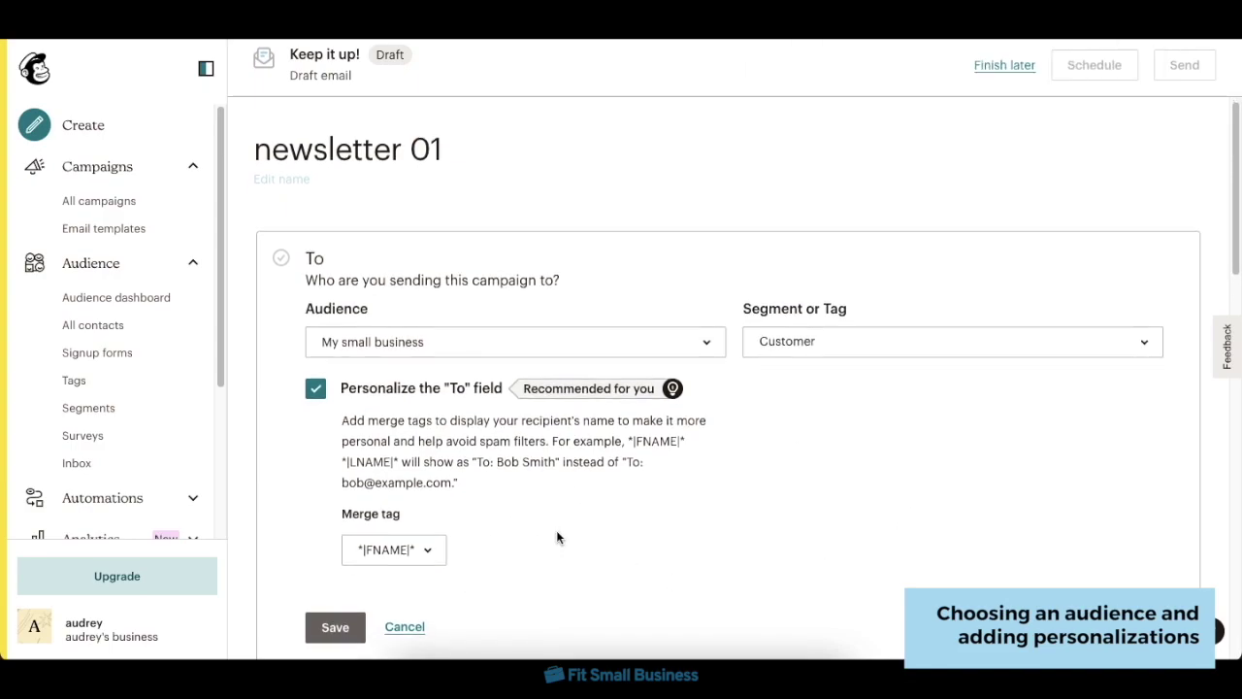
left_click(341, 626)
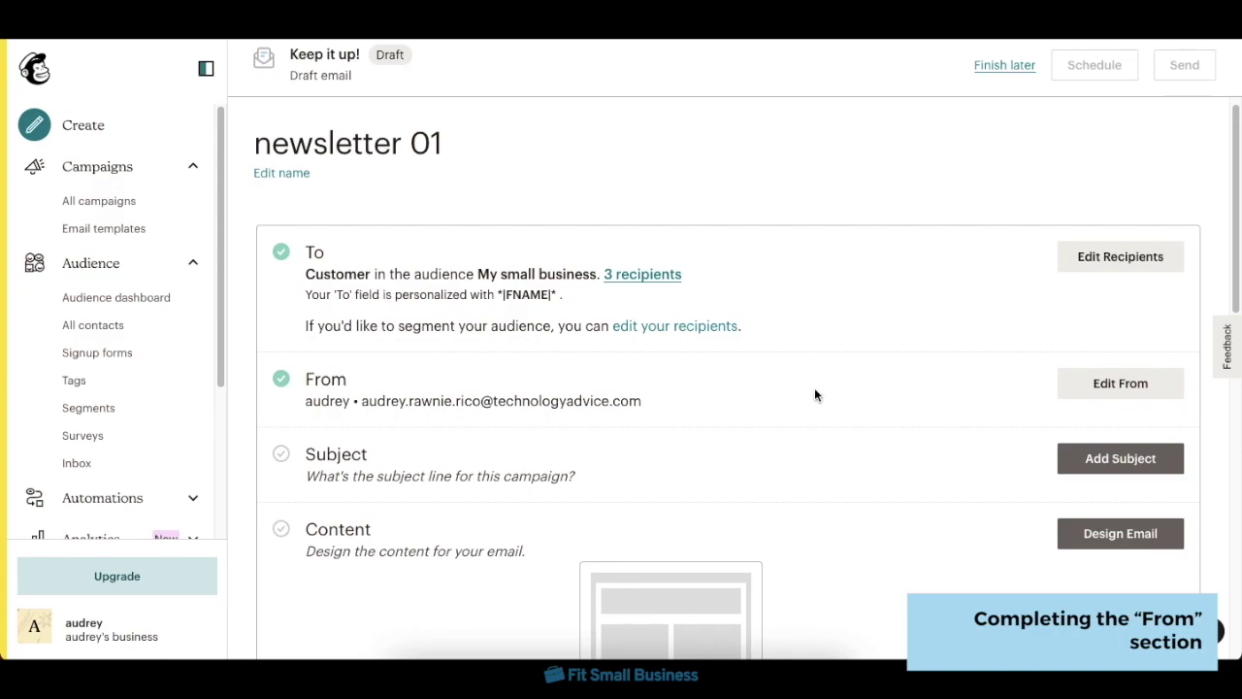
- Set the sender name to 'Business name' with a new sender e-mail address
left_click(1137, 381)
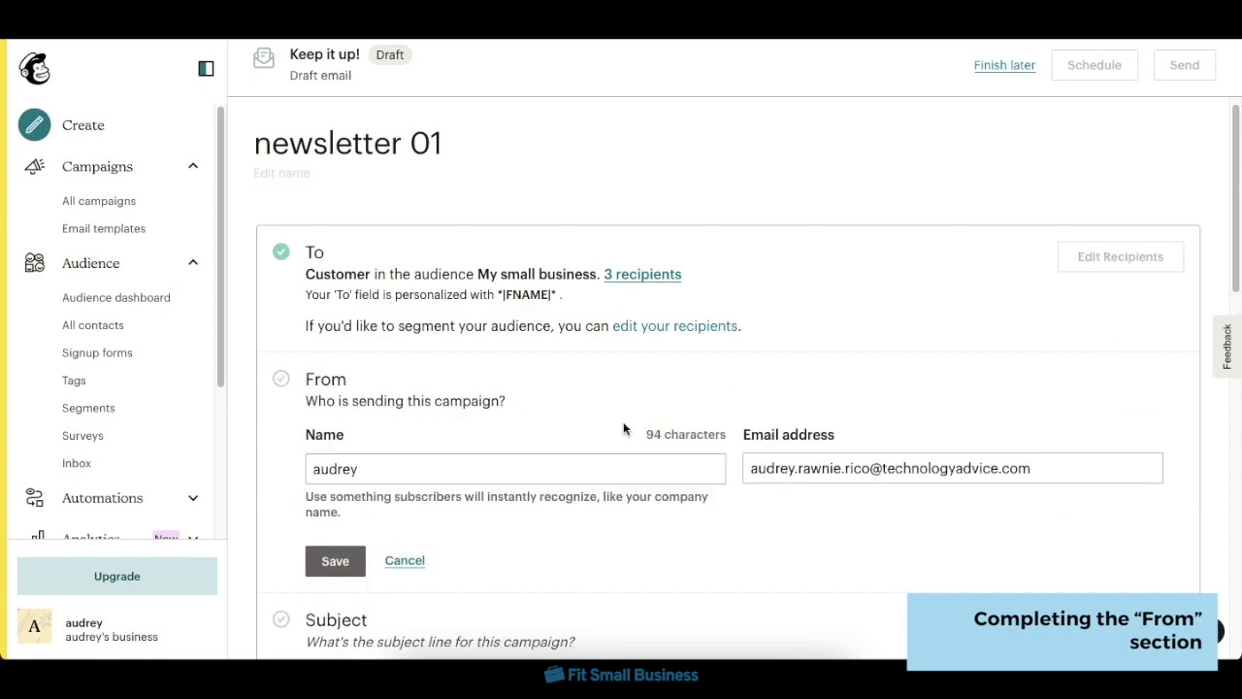
left_click(619, 469)
key("ctrl+a")
type("Business name")
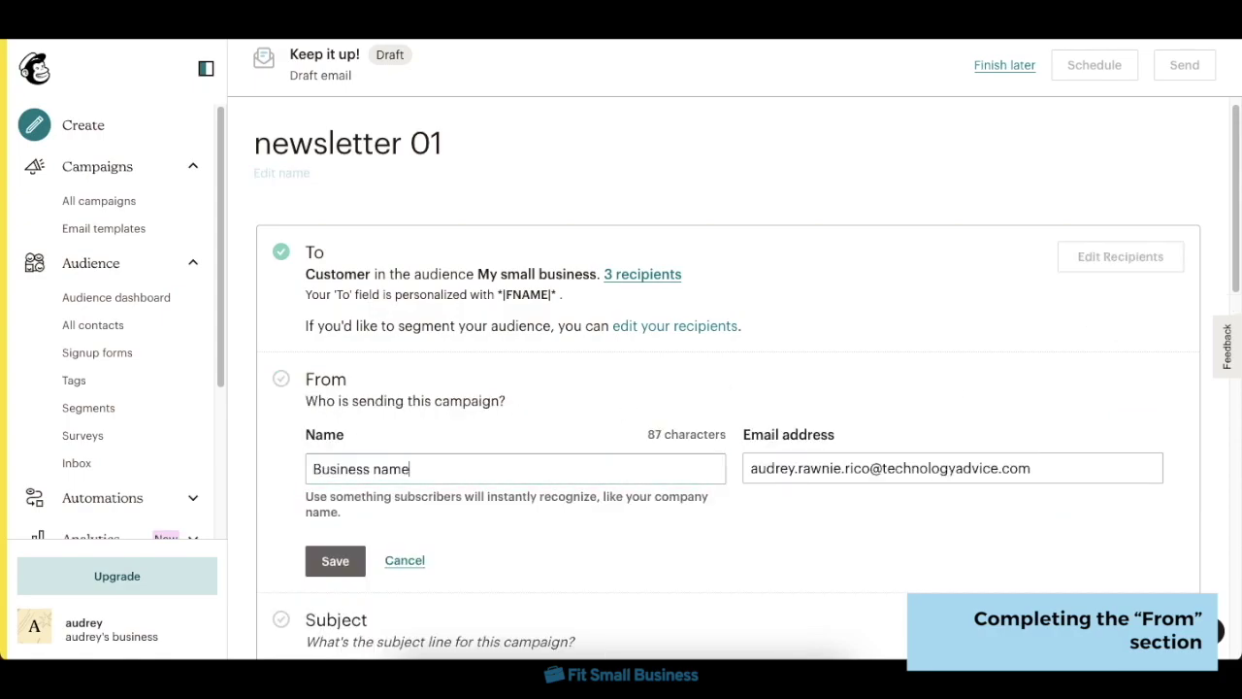
key("Tab")
type("business@gmail.com")
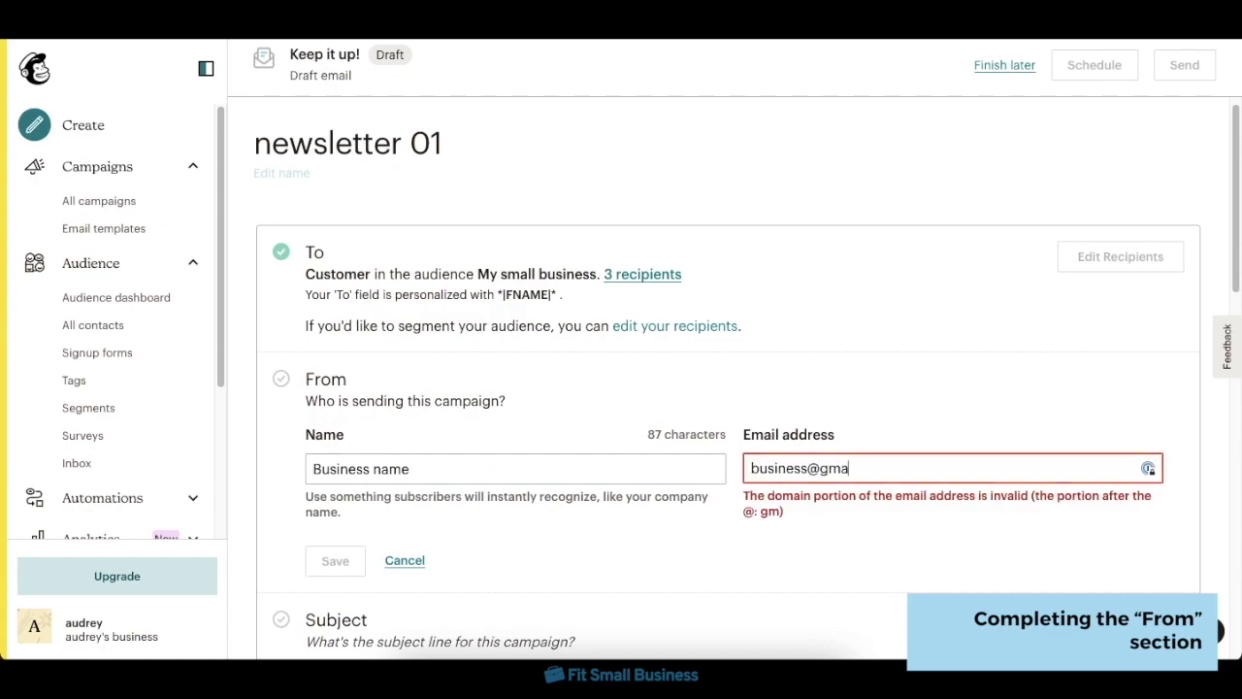
left_click(334, 561)
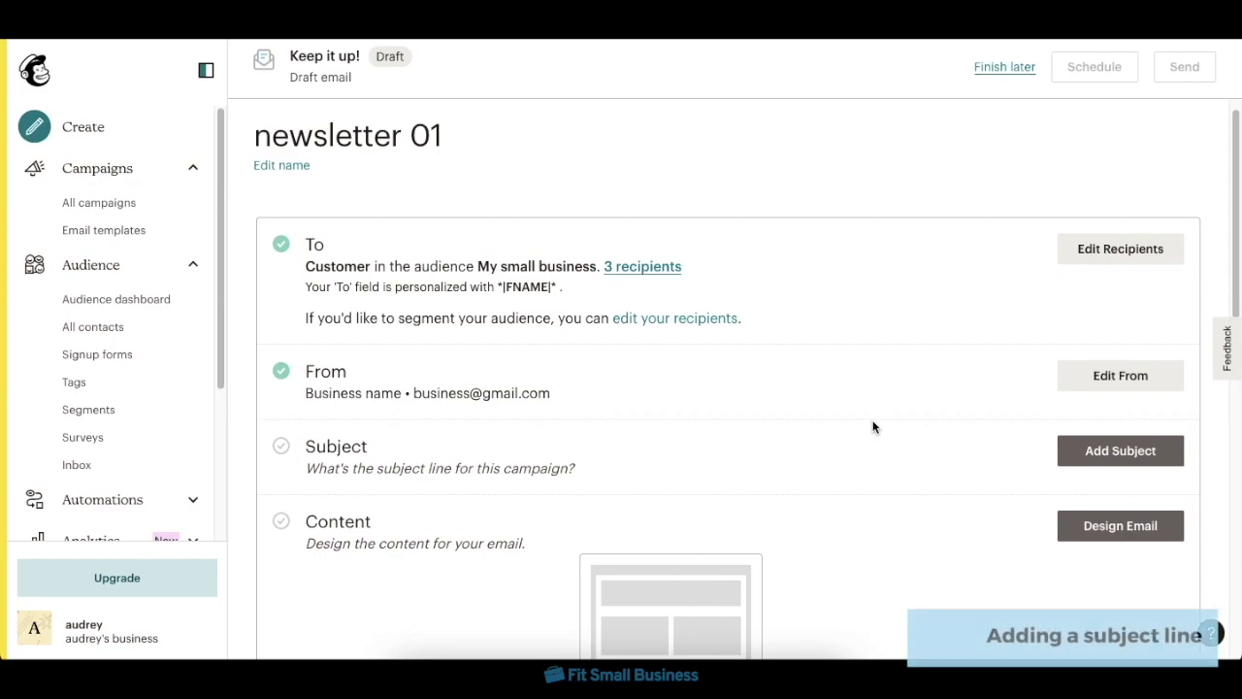
- Add subject 'Welcome to our newsletter!' and preview text 'Claim your free gift'
left_click(1104, 464)
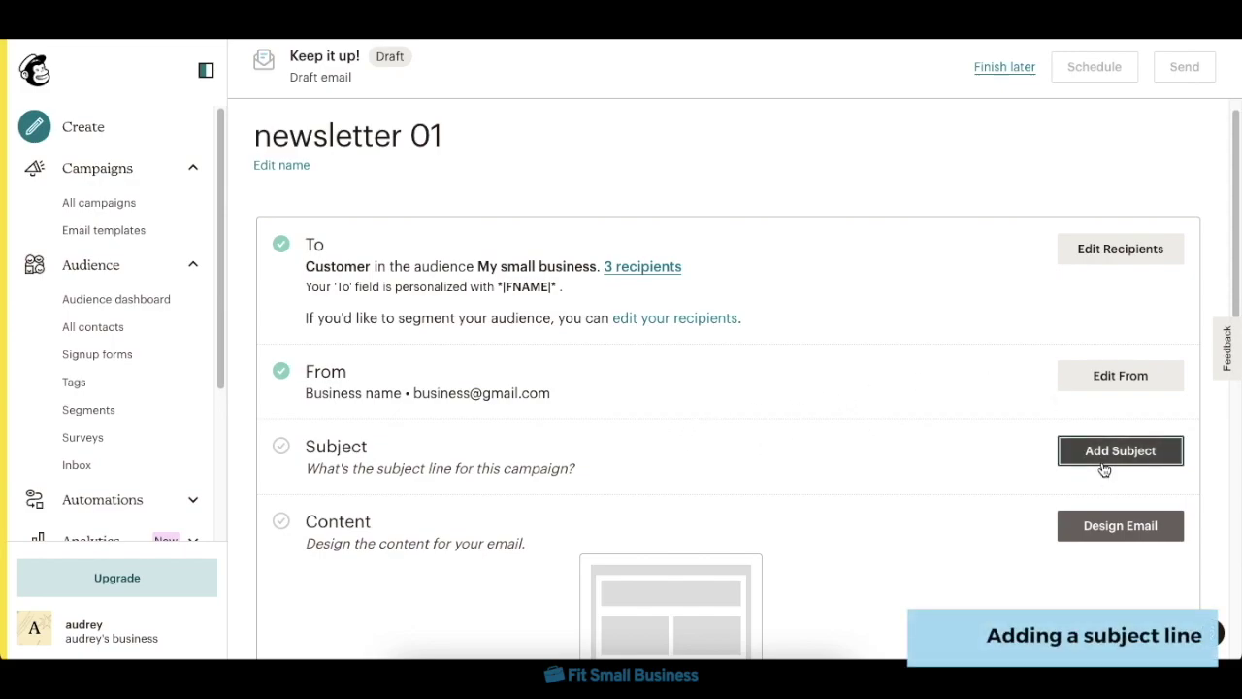
left_click(604, 436)
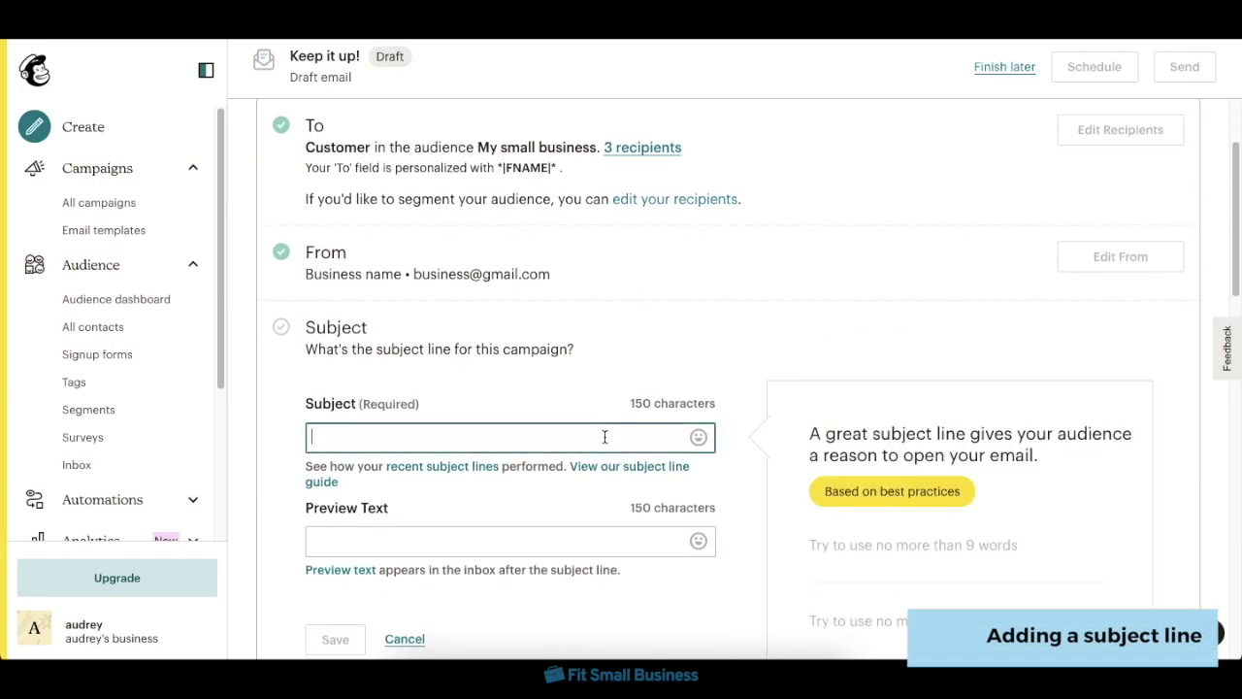
type("Welcome to our newsletter!")
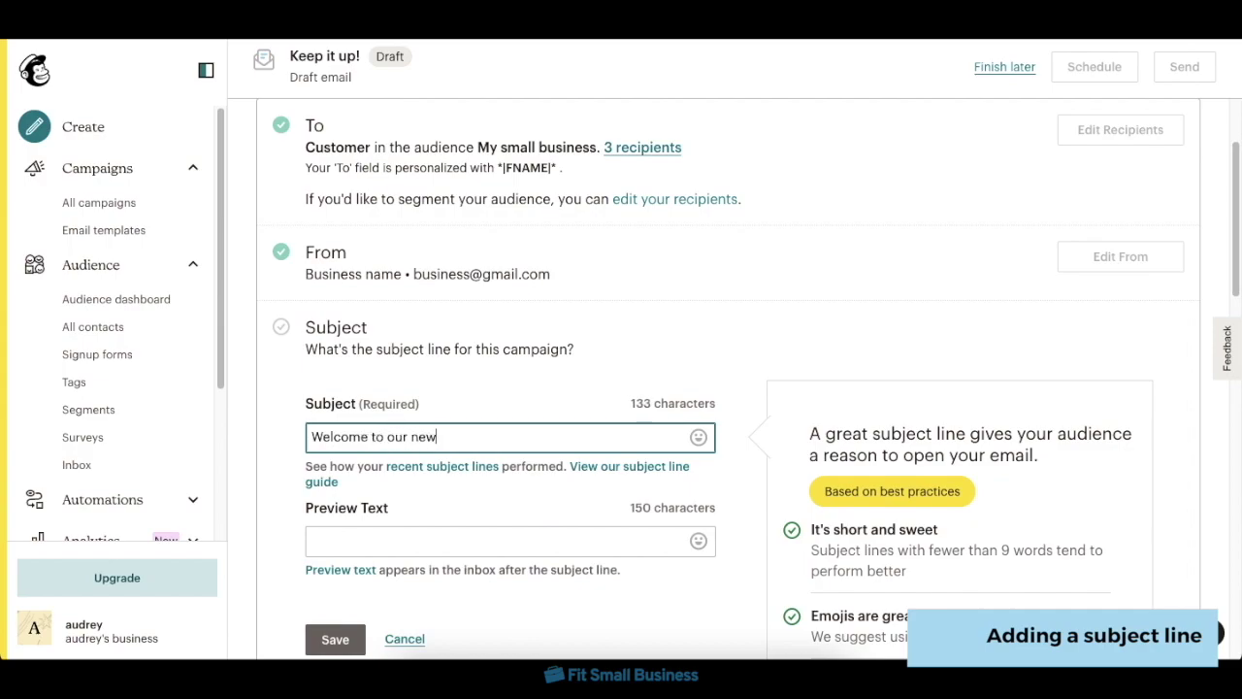
left_click(566, 539)
type("Claim your free gift")
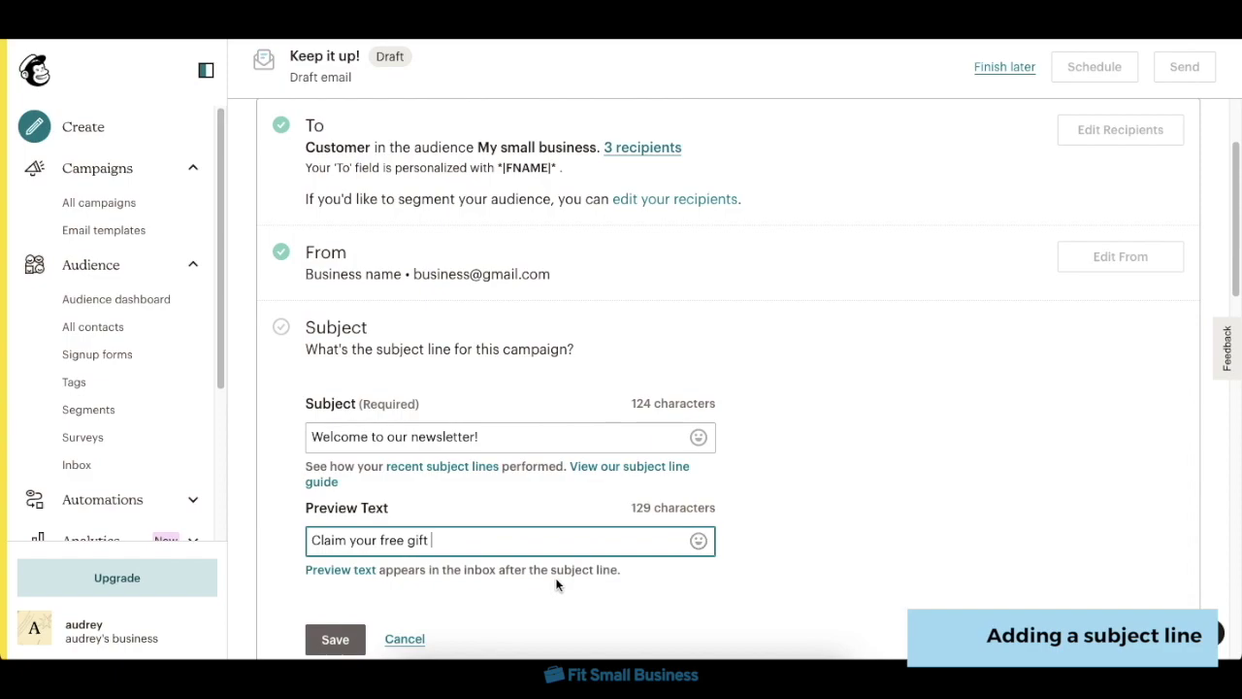
left_click(334, 640)
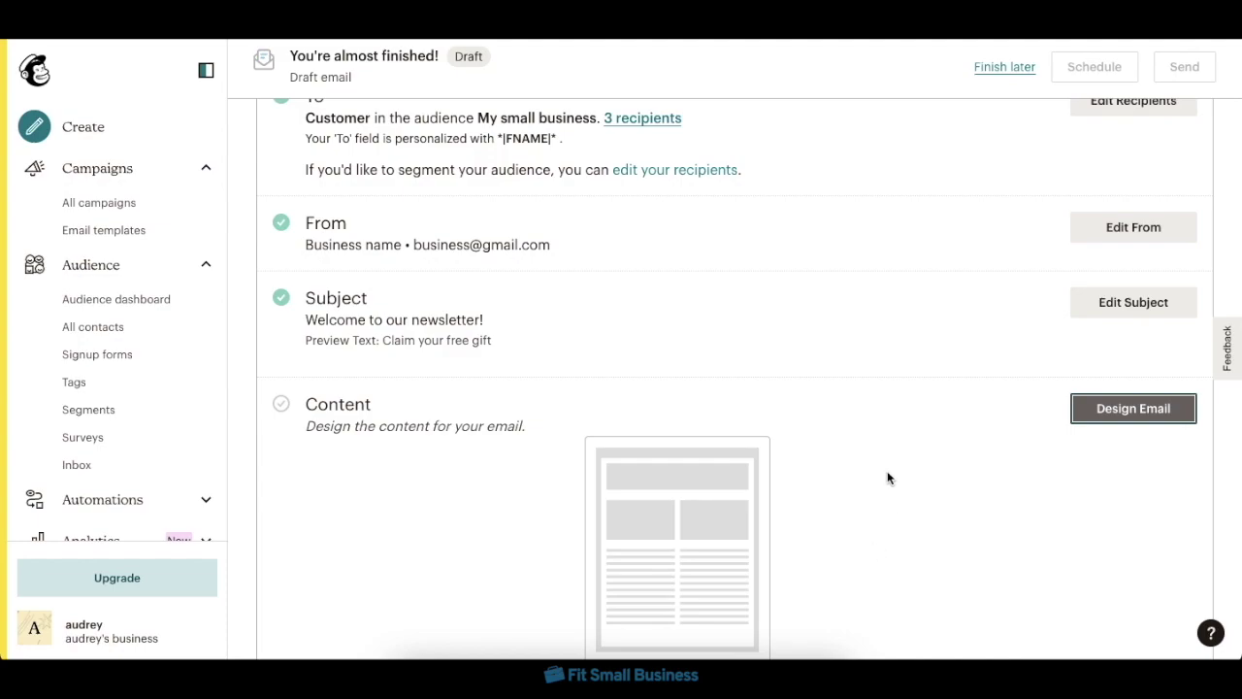
left_click(1107, 409)
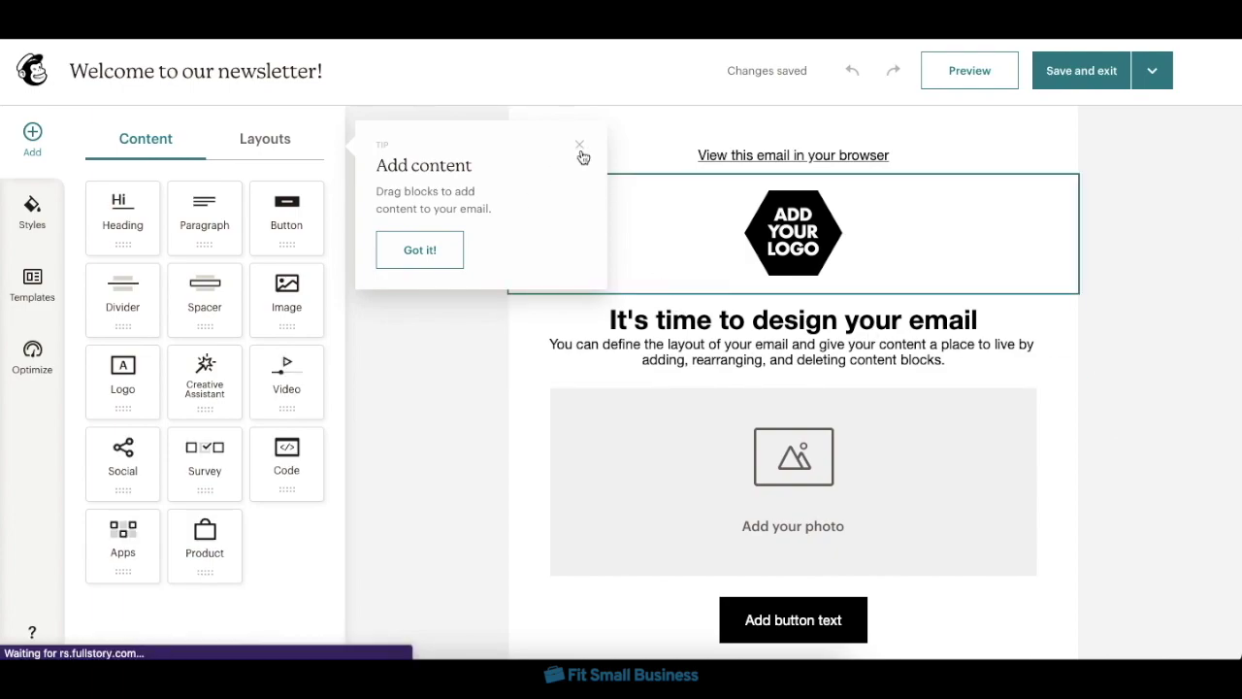
- Dismiss the add-content tip and look over the Save and exit options in the builder
left_click(451, 255)
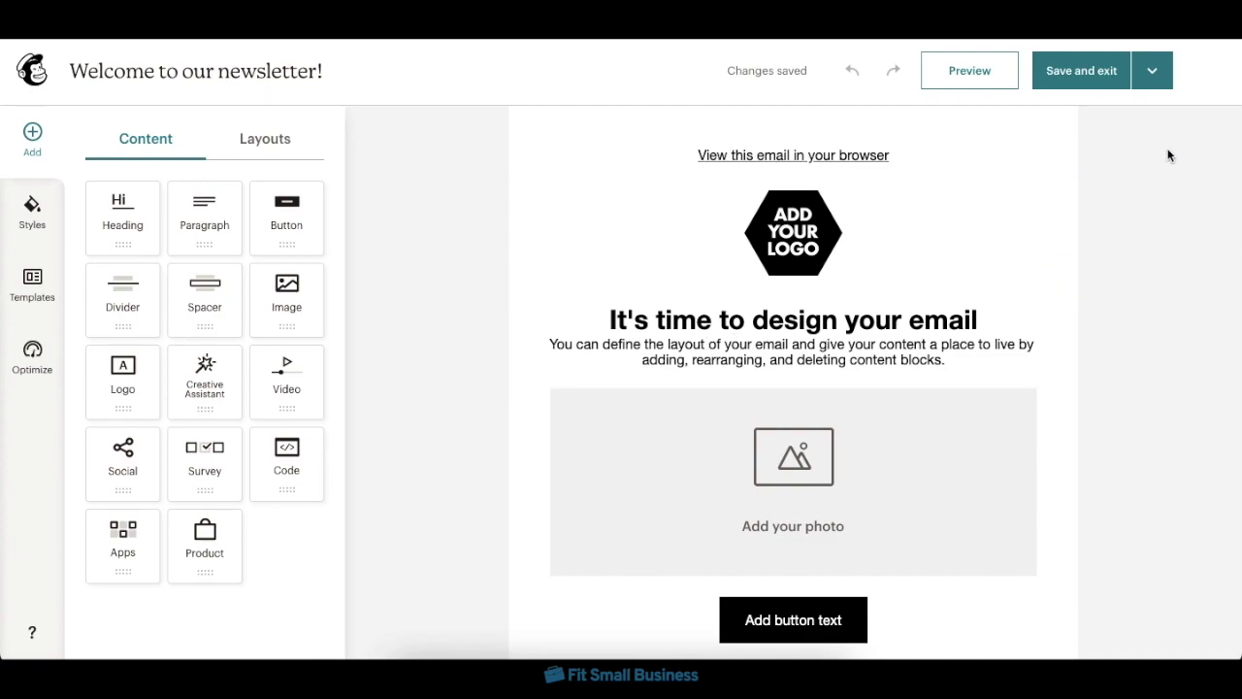
left_click(1152, 72)
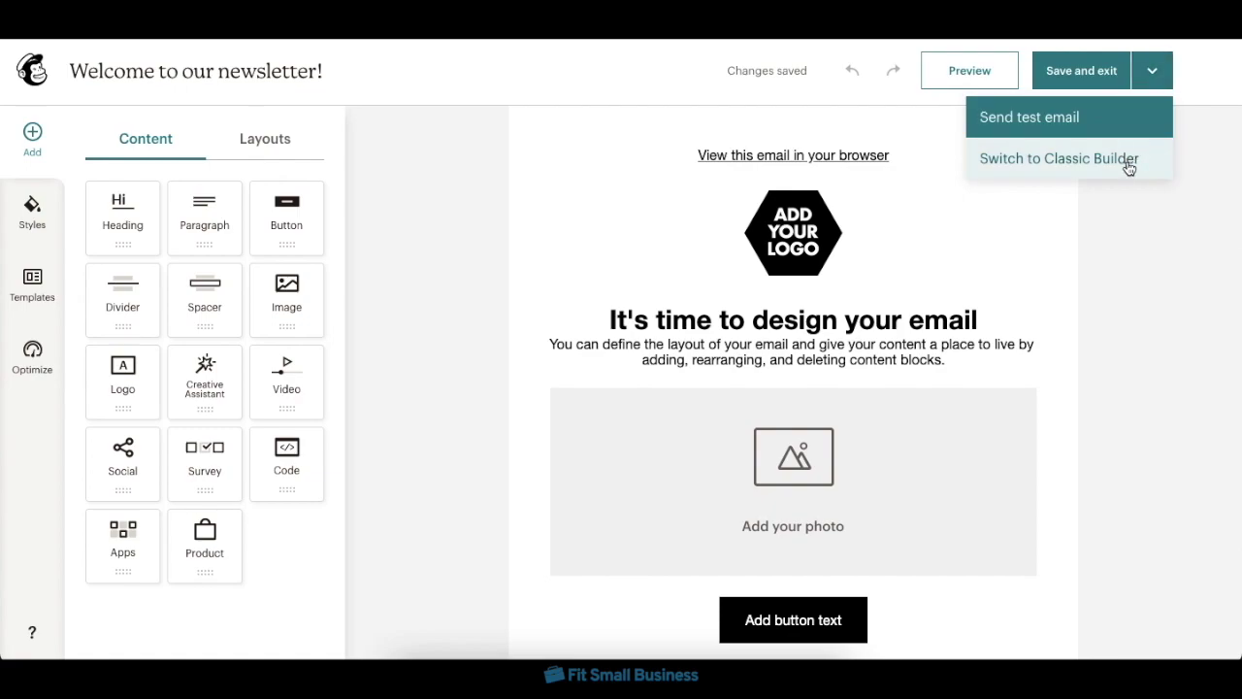
left_click(1142, 262)
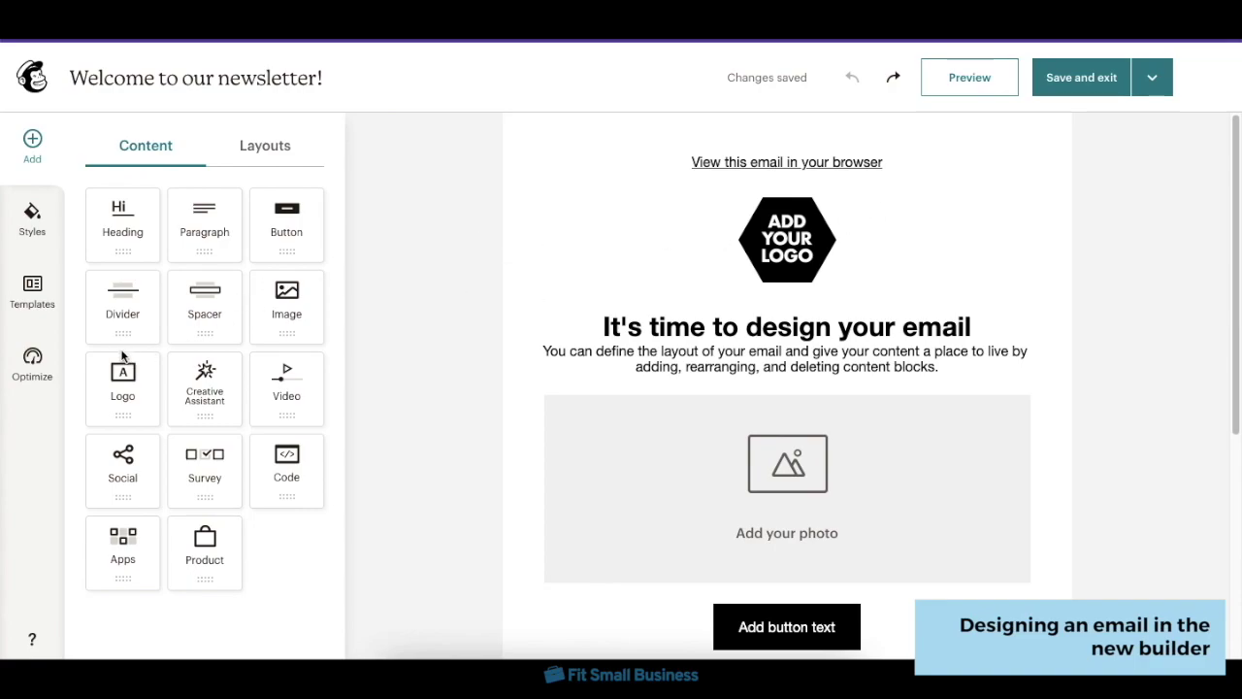
- Apply the Natural template to the email while keeping the existing content
left_click(17, 300)
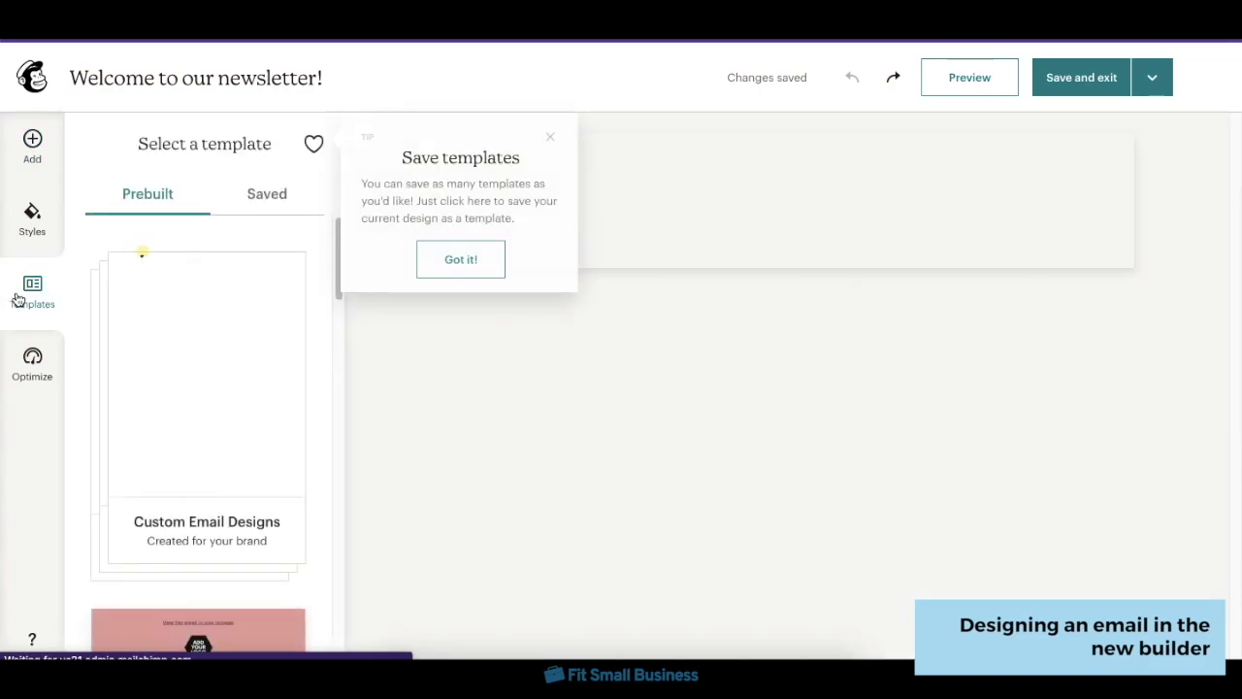
scroll(211, 404, "down", 10)
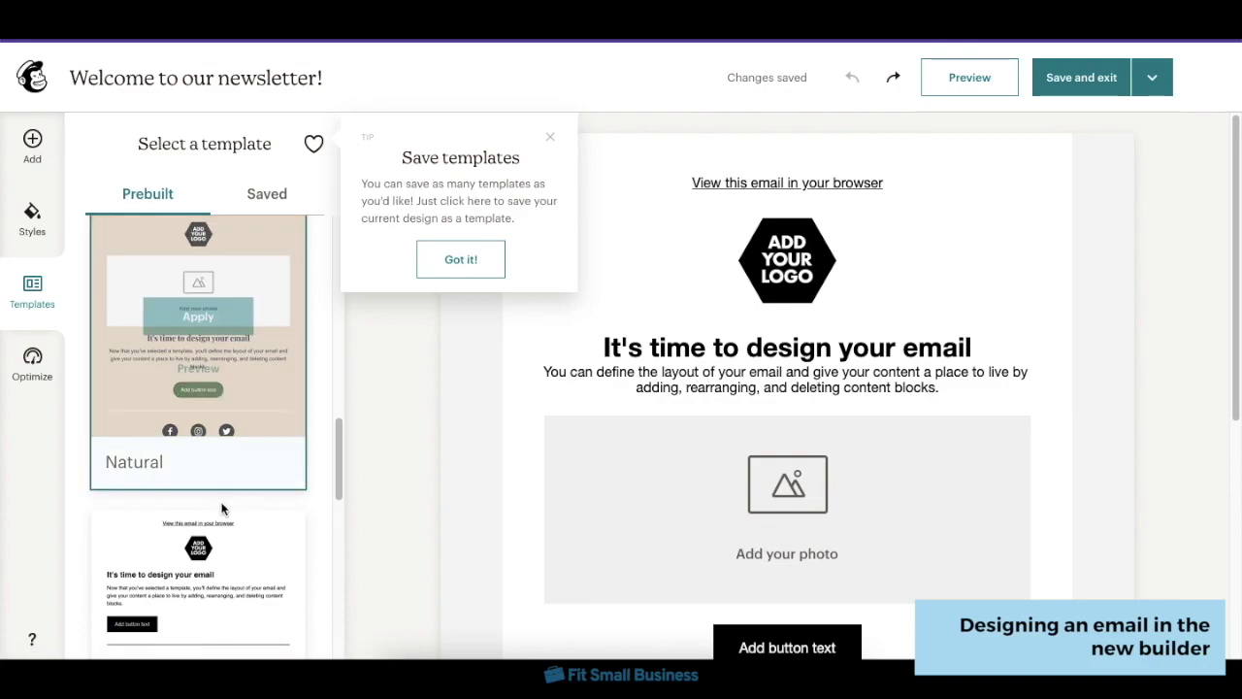
left_click(217, 317)
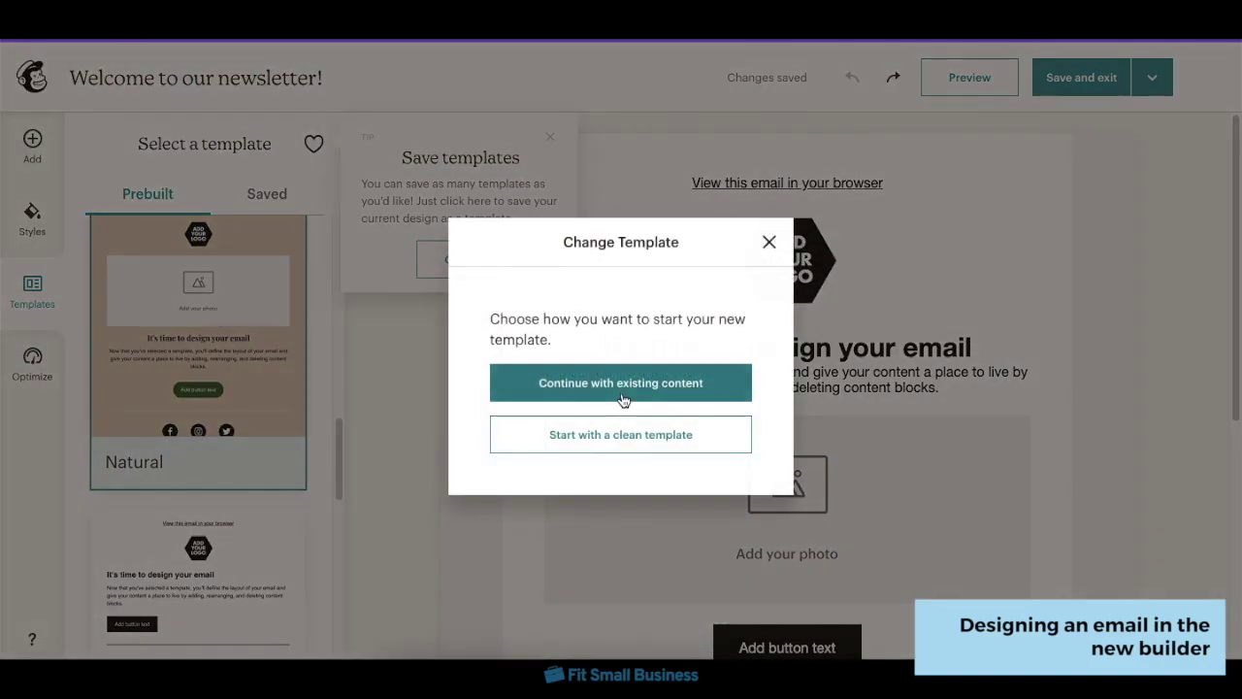
left_click(623, 399)
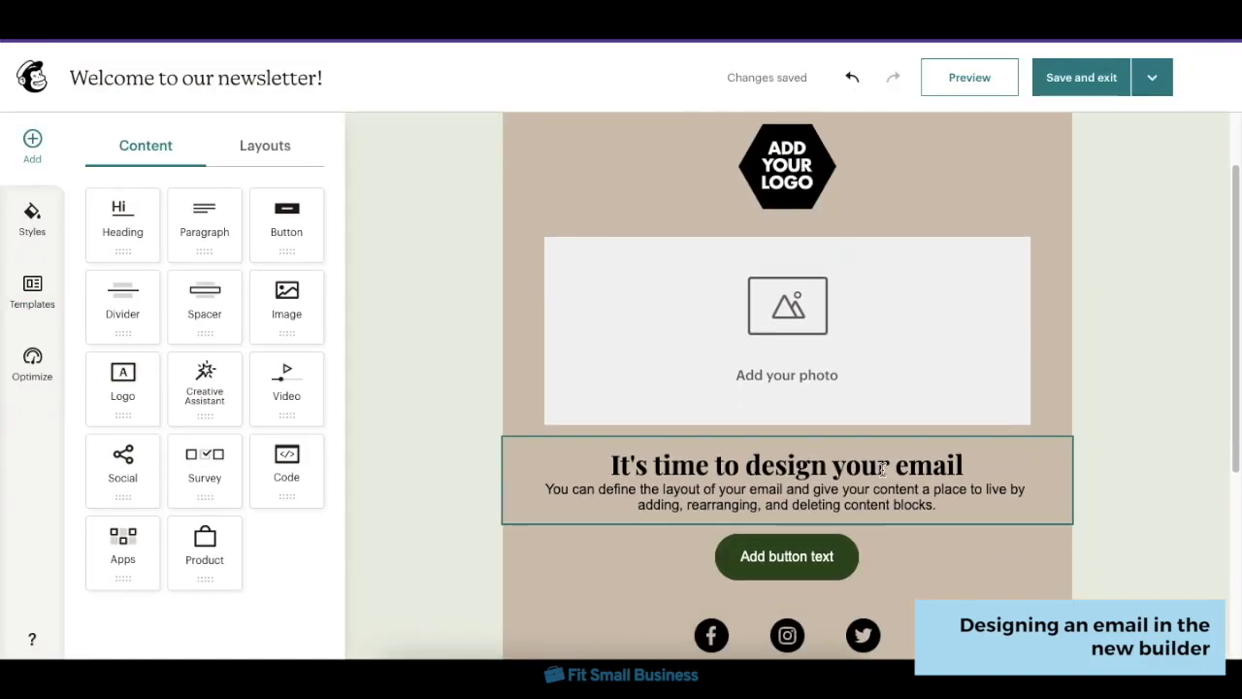
- Change the main heading to 'Welcome to the newsletter!'
double_click(773, 461)
triple_click(773, 461)
type("Welcome to the newsletter!")
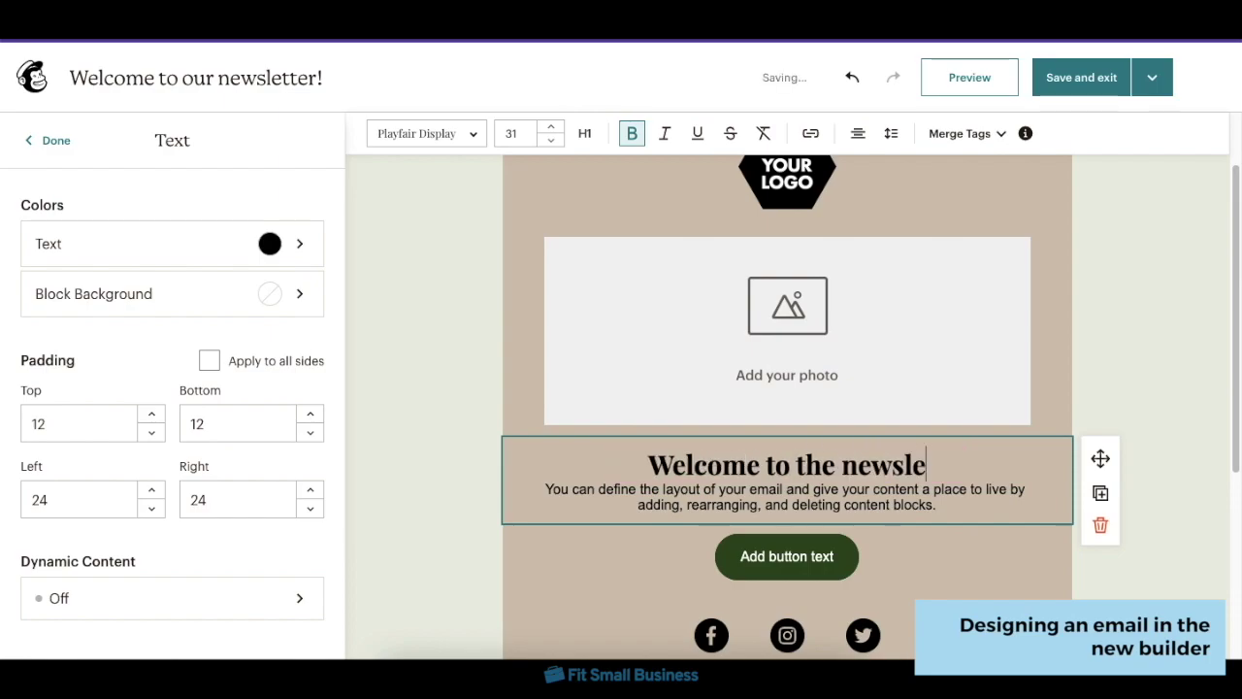
- Move the welcome text and button above the logo, then check the preview
left_click(1102, 463)
left_click_drag(122, 221, 1051, 232)
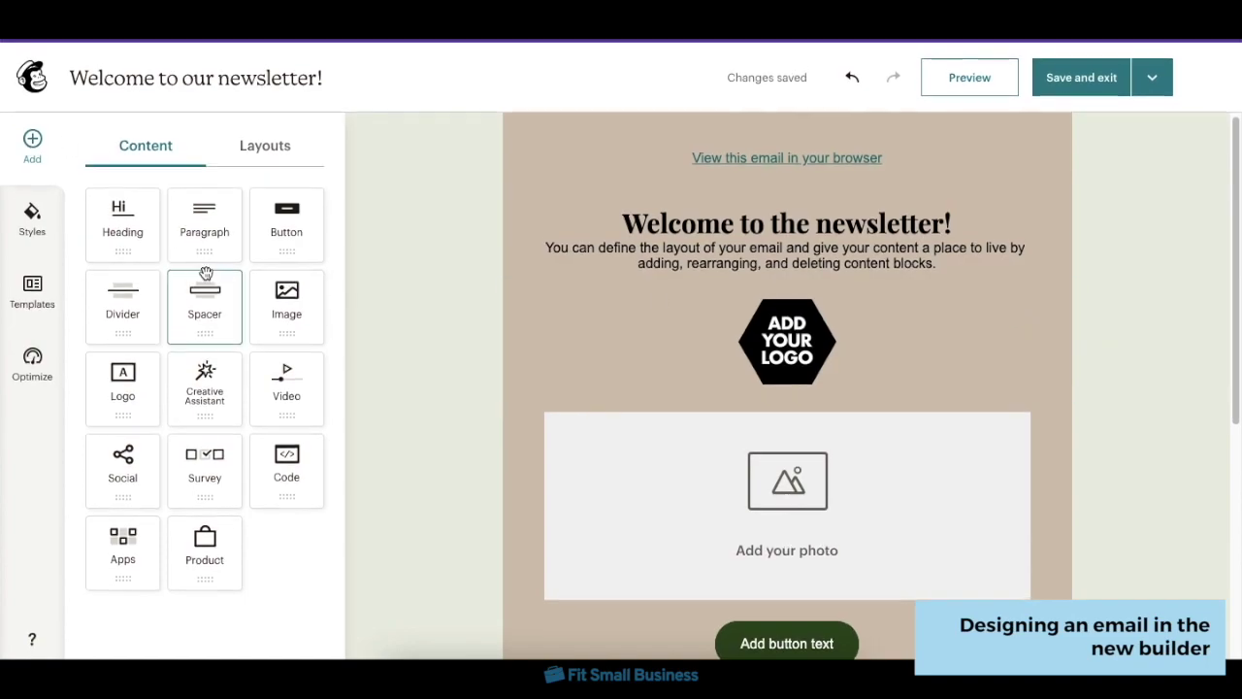
left_click_drag(300, 240, 798, 292)
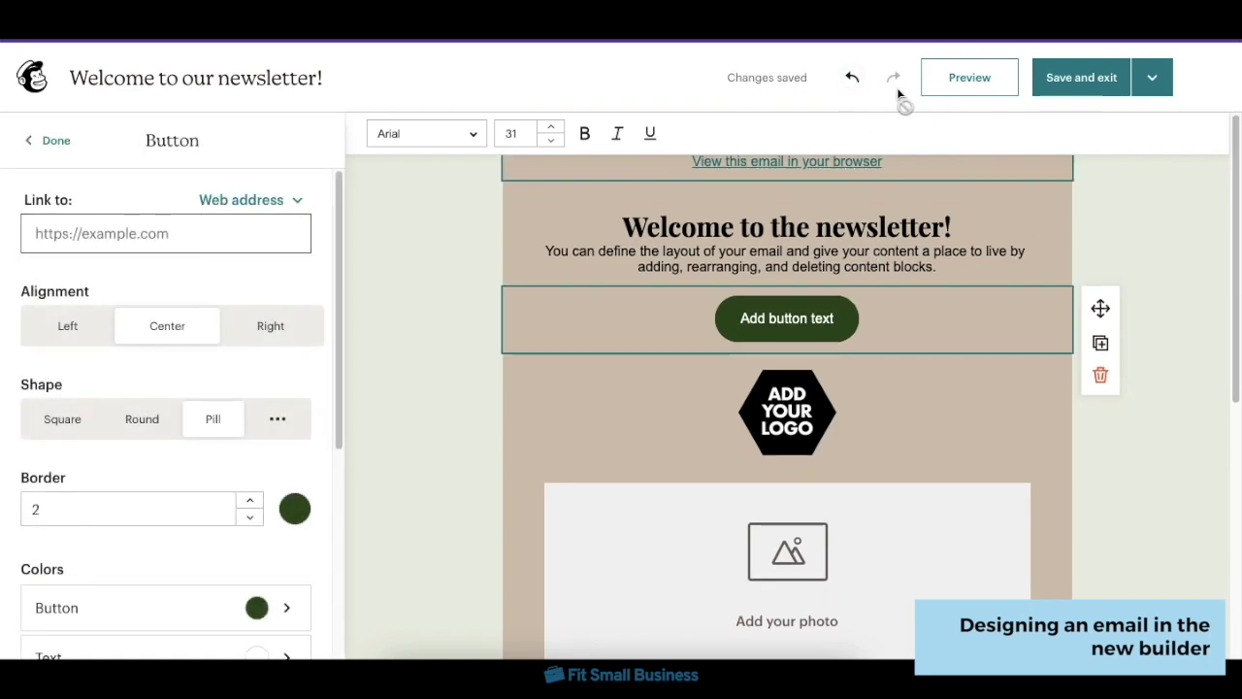
left_click(957, 78)
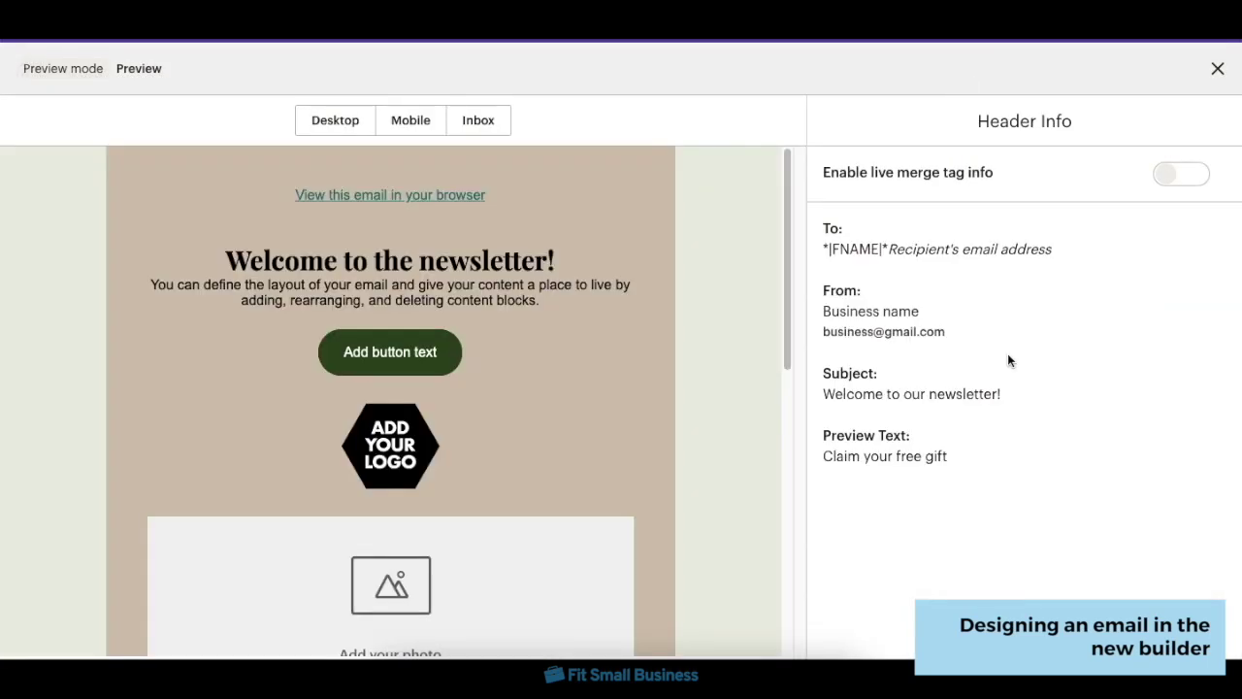
key("Escape")
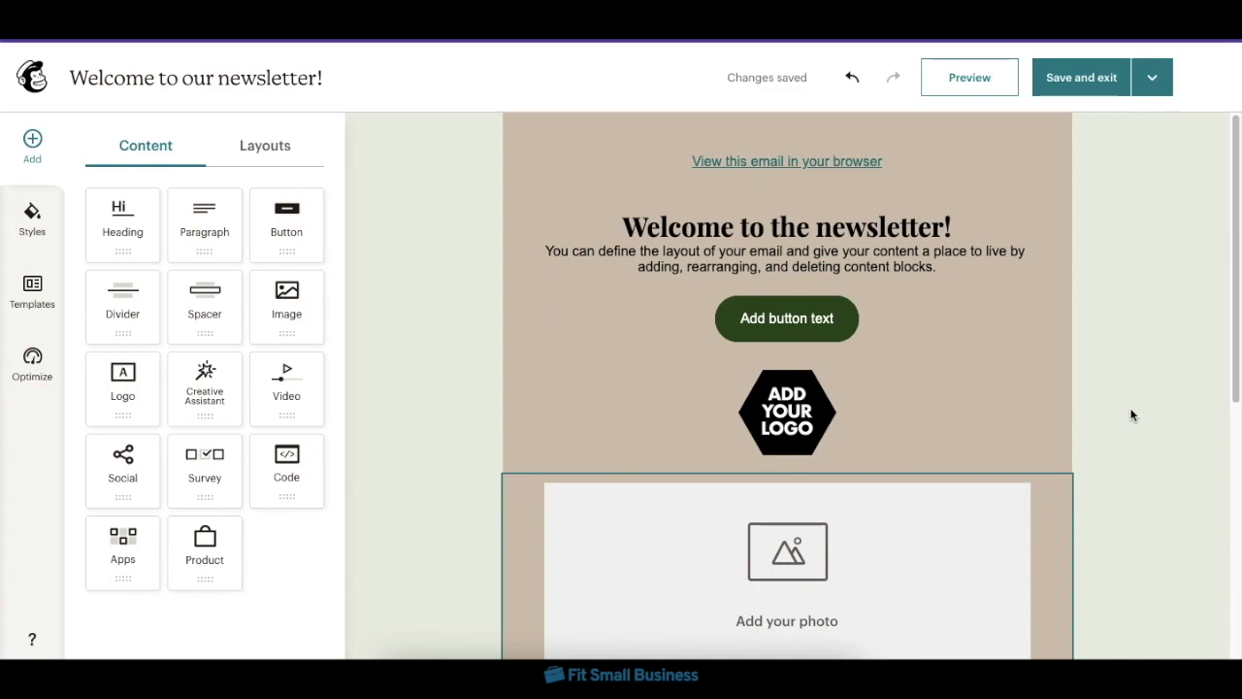
- Switch the email to the classic builder using the Sell Products layout
left_click(1152, 78)
left_click(1077, 165)
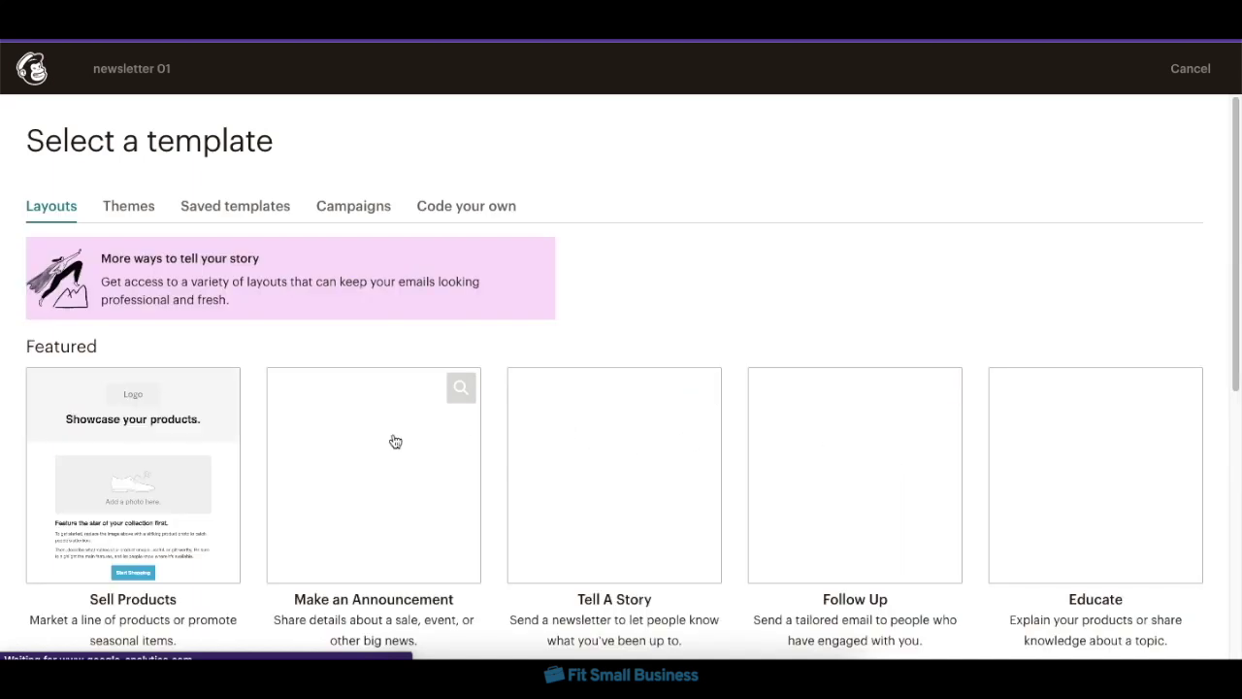
scroll(408, 437, "down", 1)
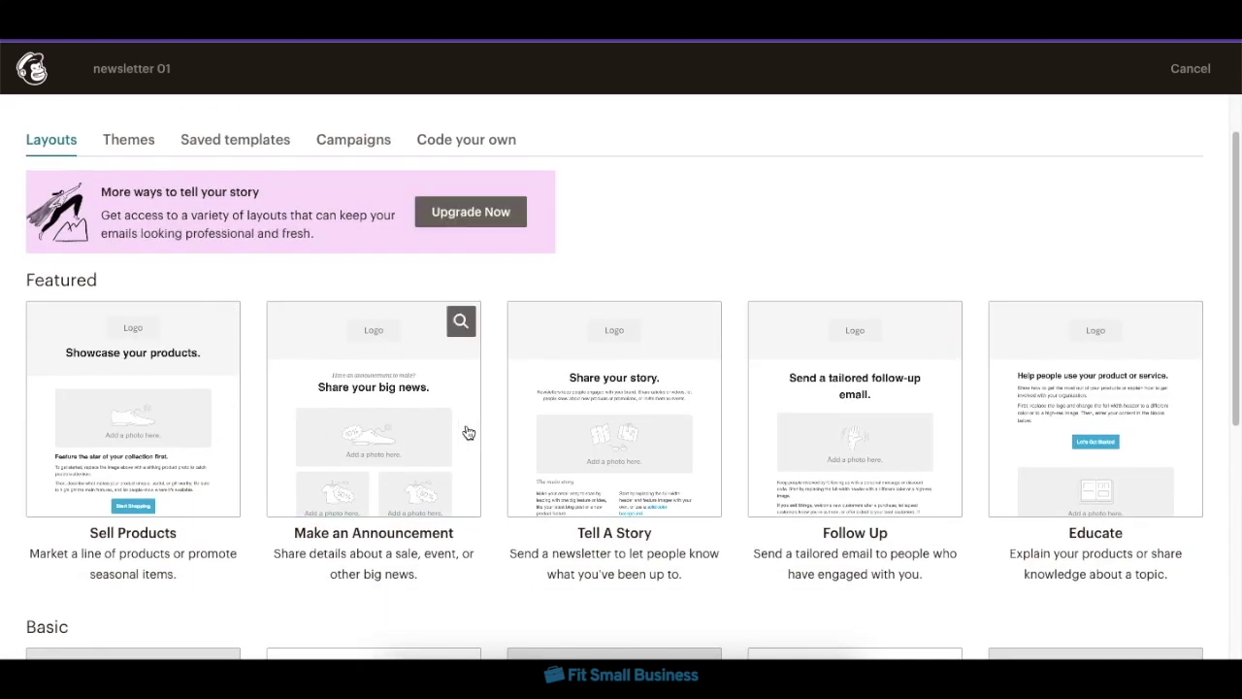
left_click(159, 433)
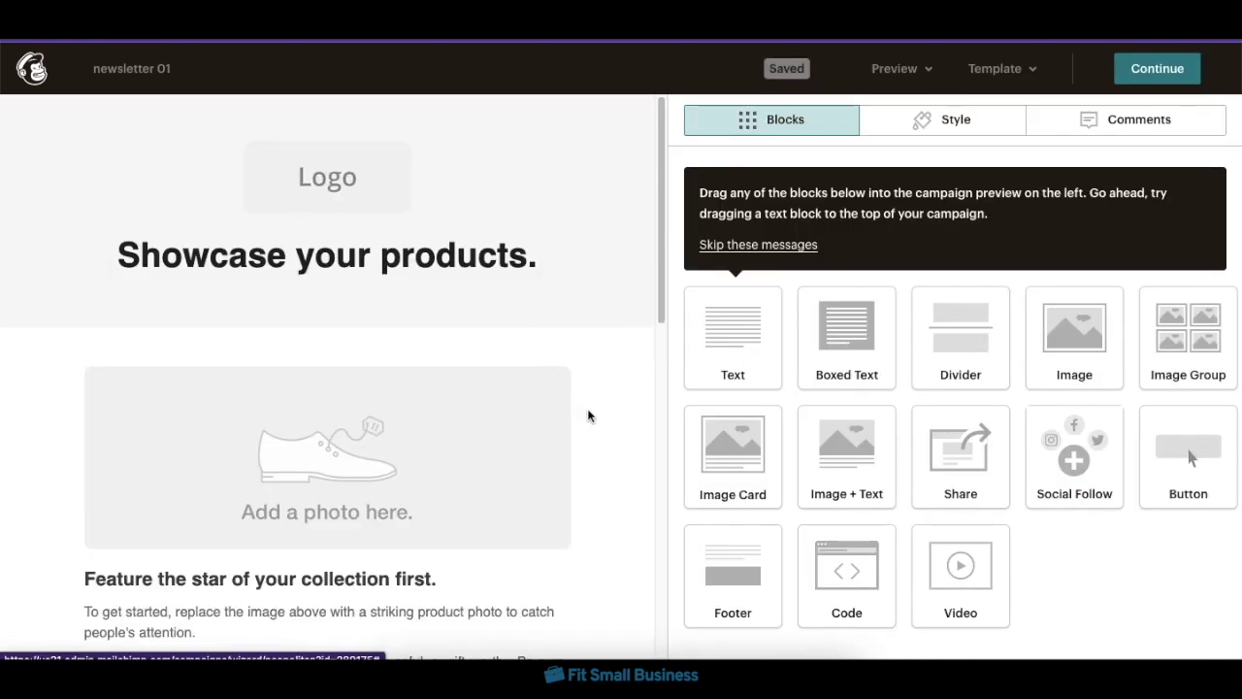
scroll(588, 416, "down", 5)
scroll(588, 416, "up", 5)
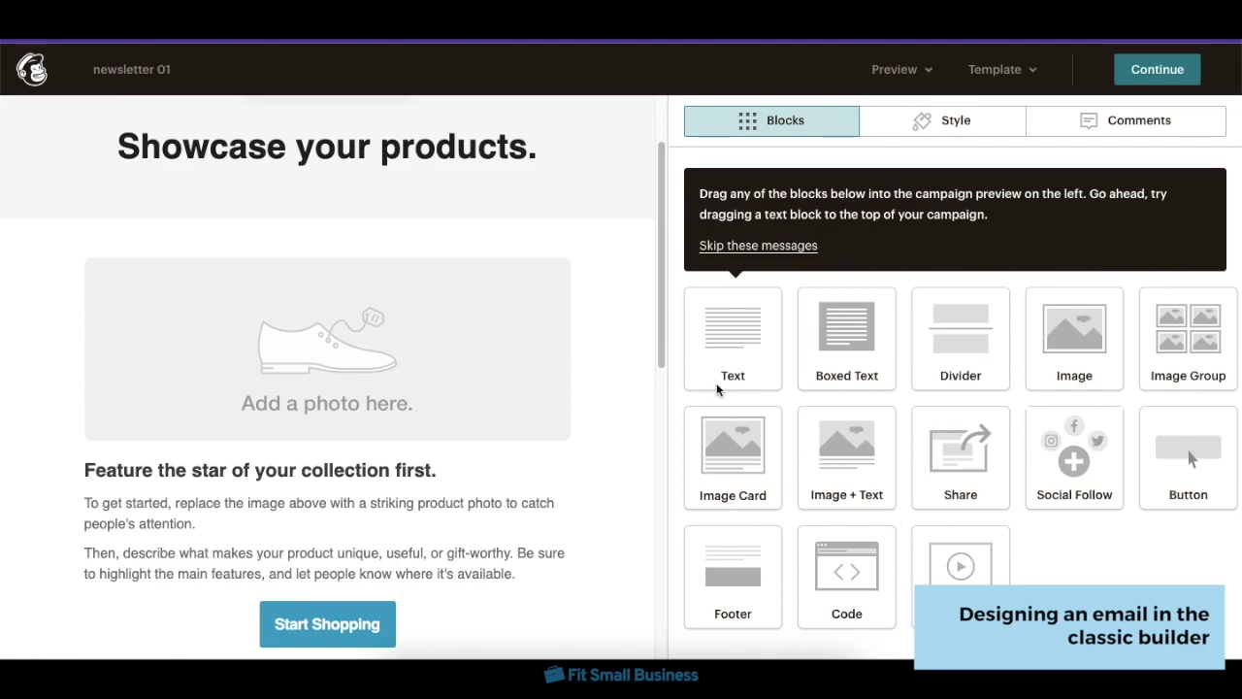
- Replace the heading text with 'Welcome to the newsletter!' and save it
left_click(475, 132)
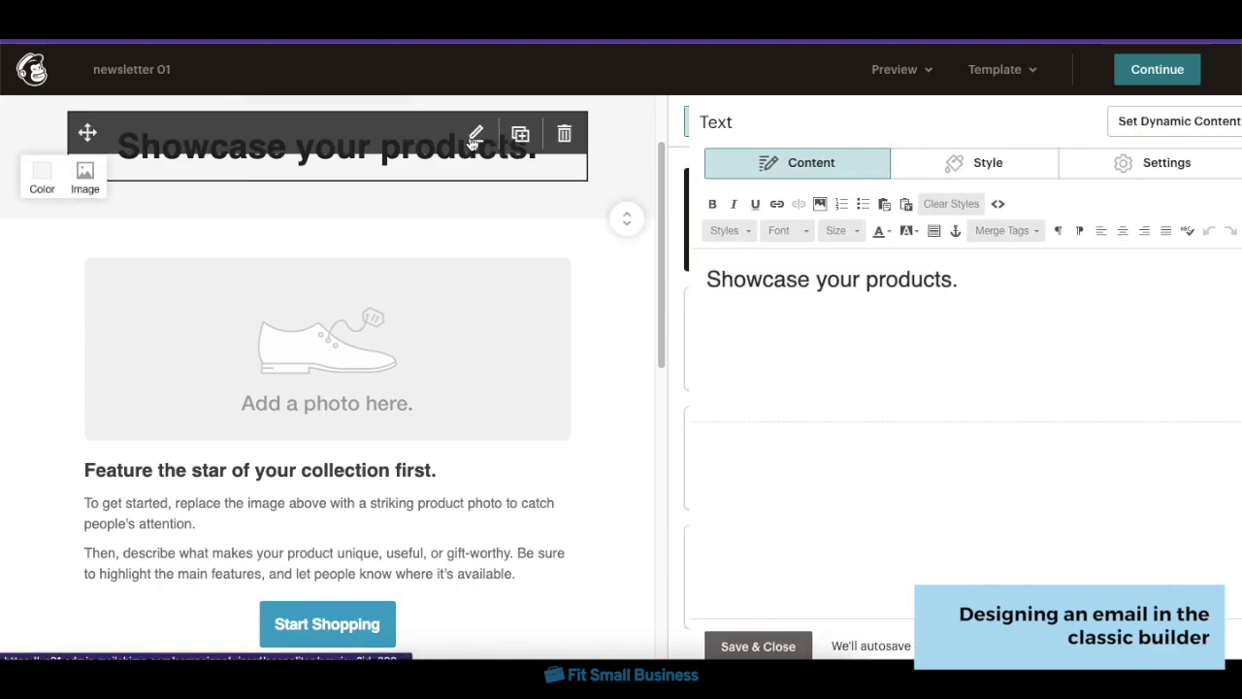
triple_click(789, 284)
type("Welcome ")
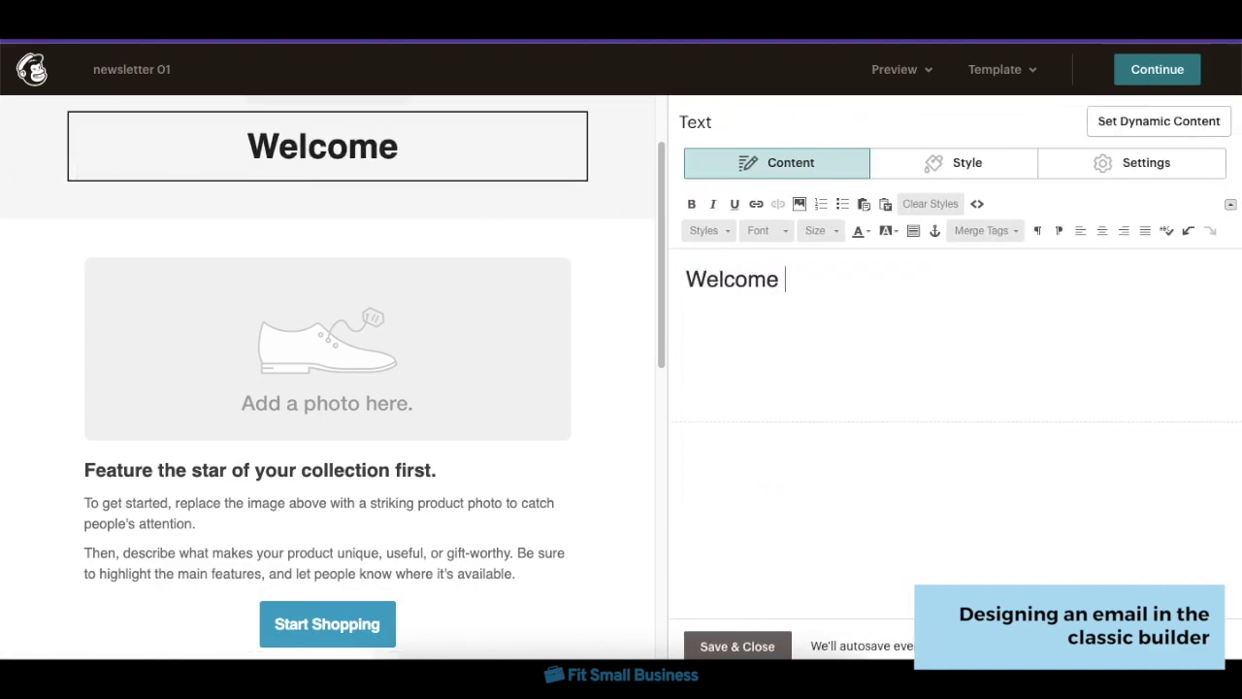
type("to the newsletter!")
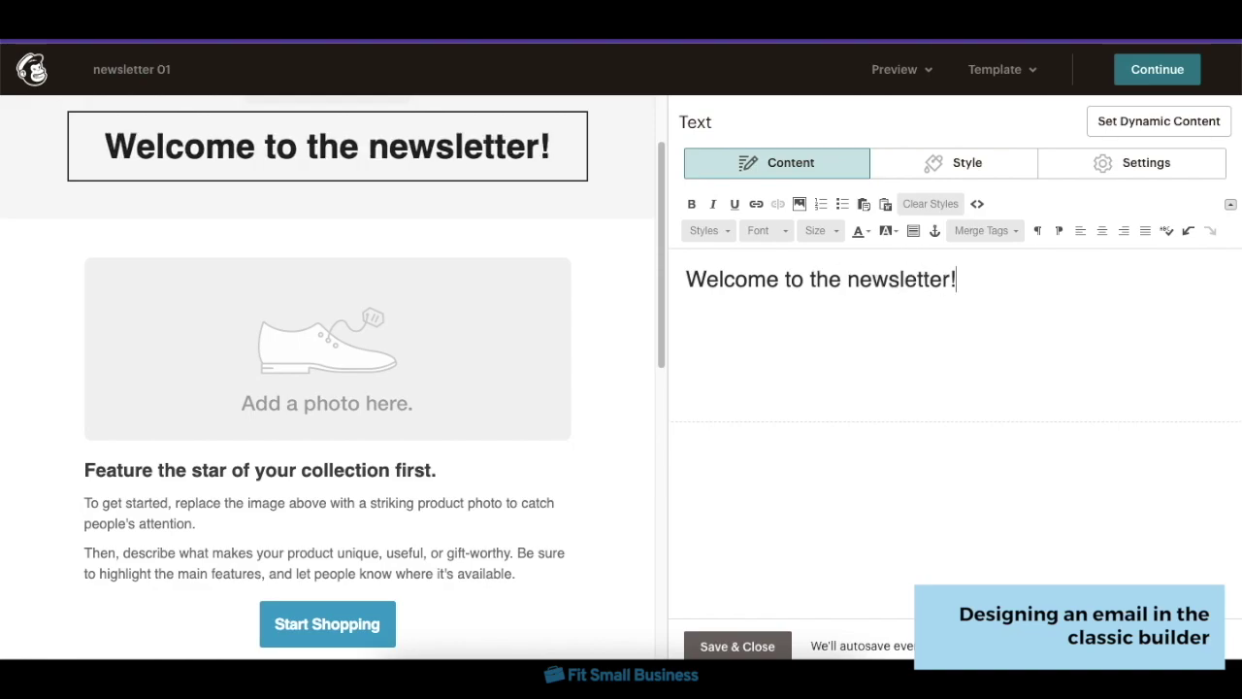
left_click(735, 645)
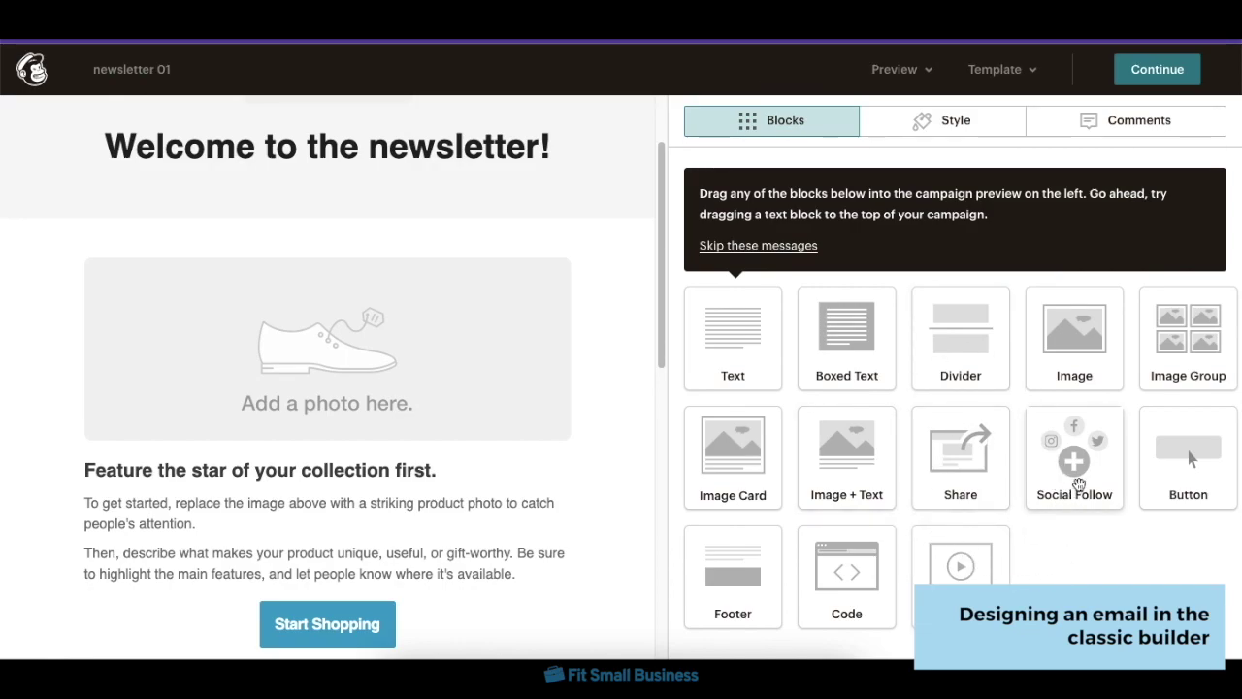
- Add a Social Follow block below the heading, then delete it again
left_click_drag(1075, 474, 360, 318)
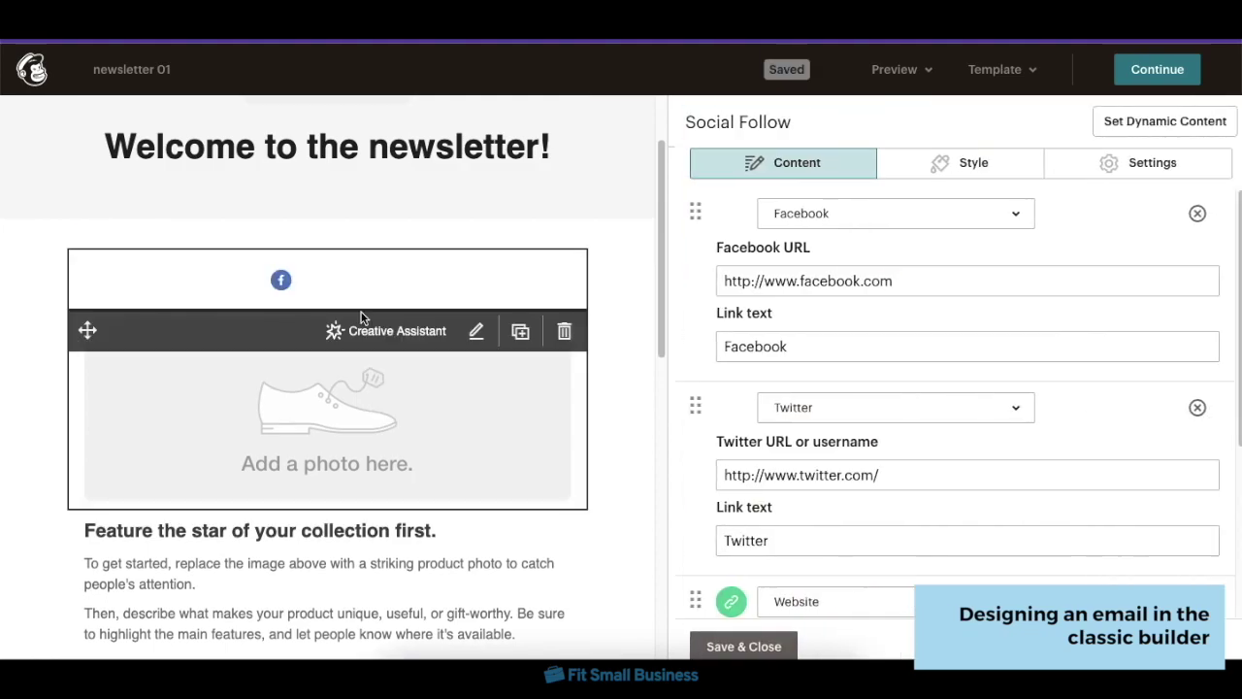
left_click(718, 645)
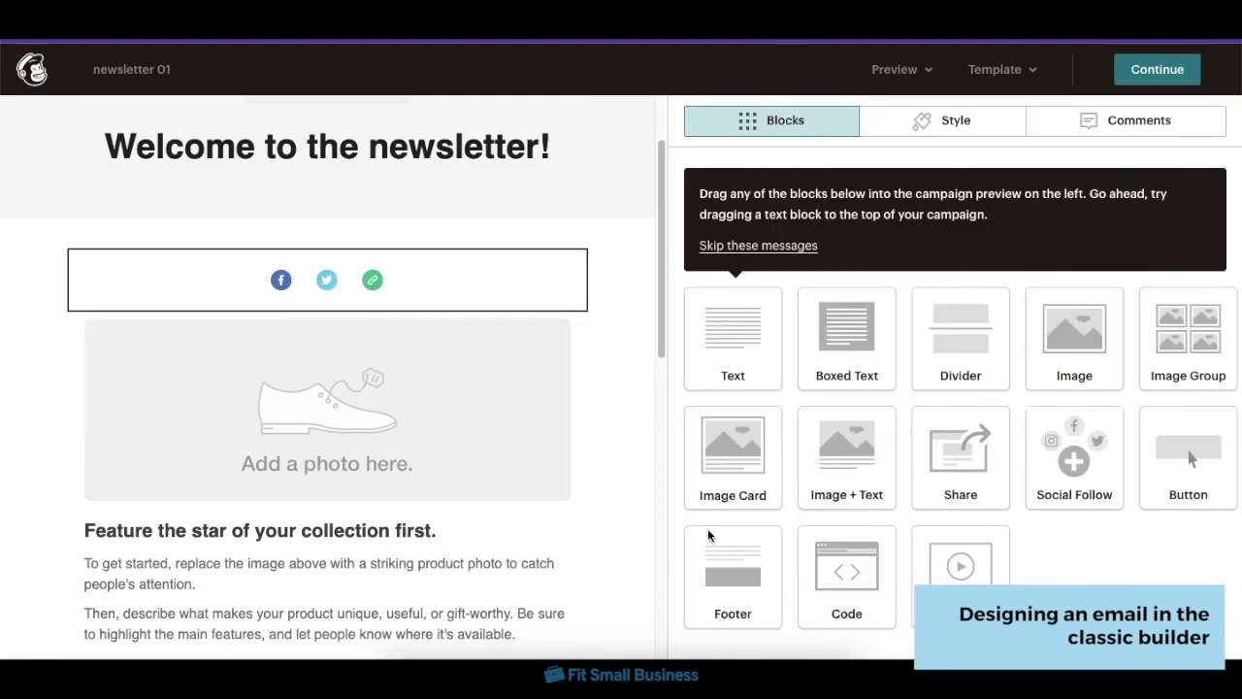
left_click(424, 291)
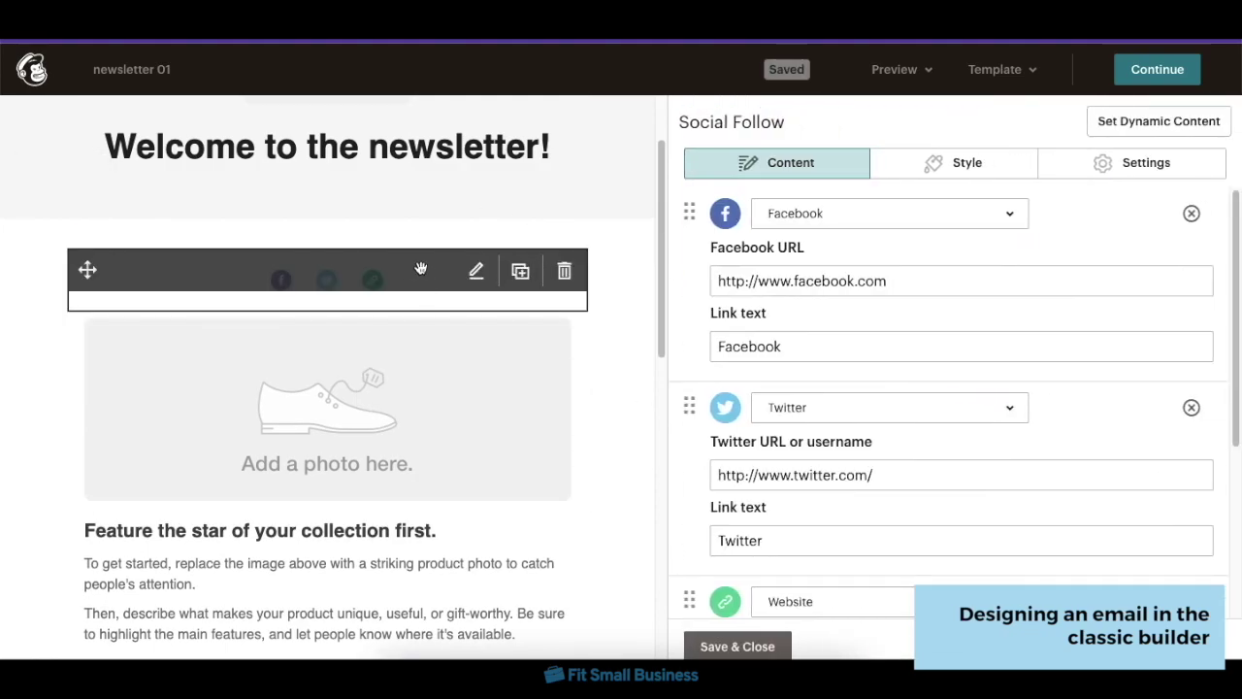
left_click(565, 270)
left_click(429, 431)
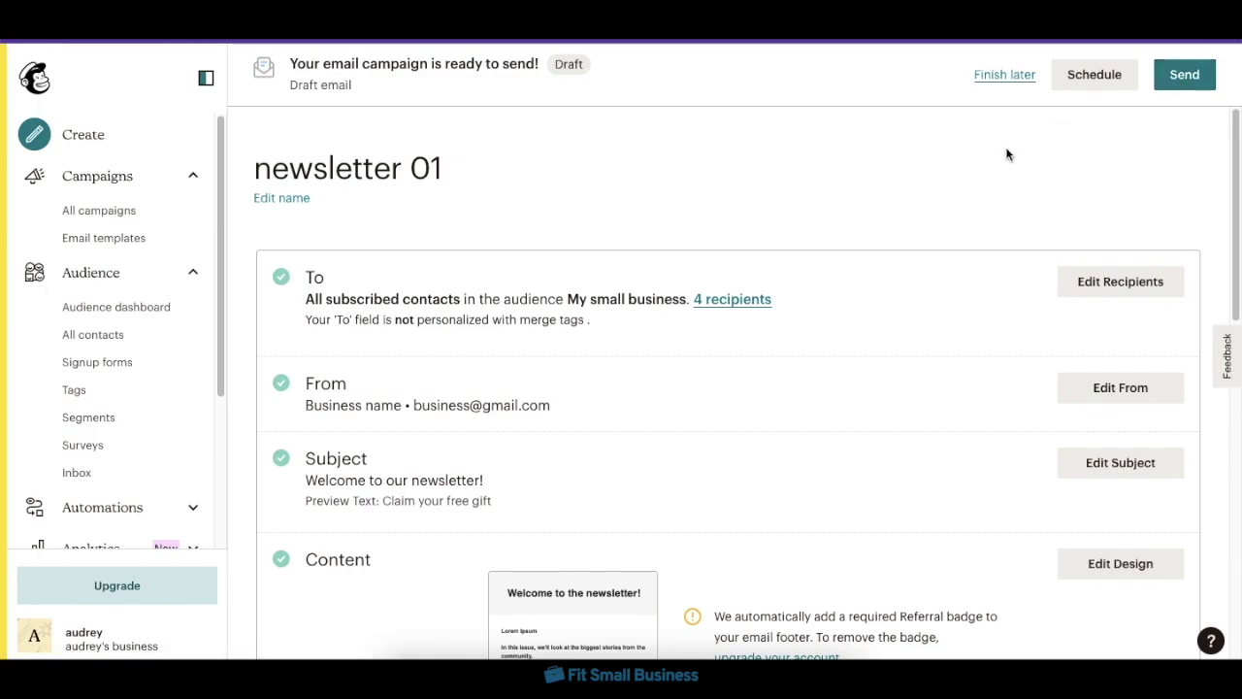
- Look through the Schedule Your Campaign delivery options, then close them without scheduling
left_click(1082, 86)
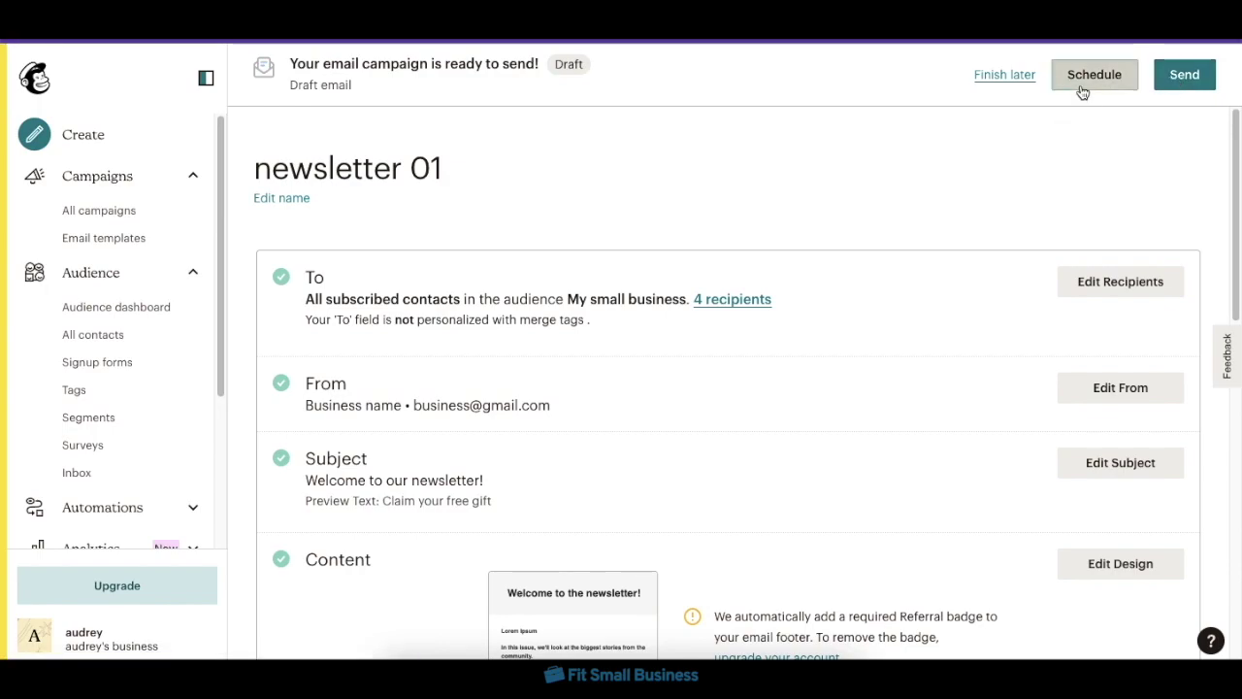
scroll(906, 387, "down", 2)
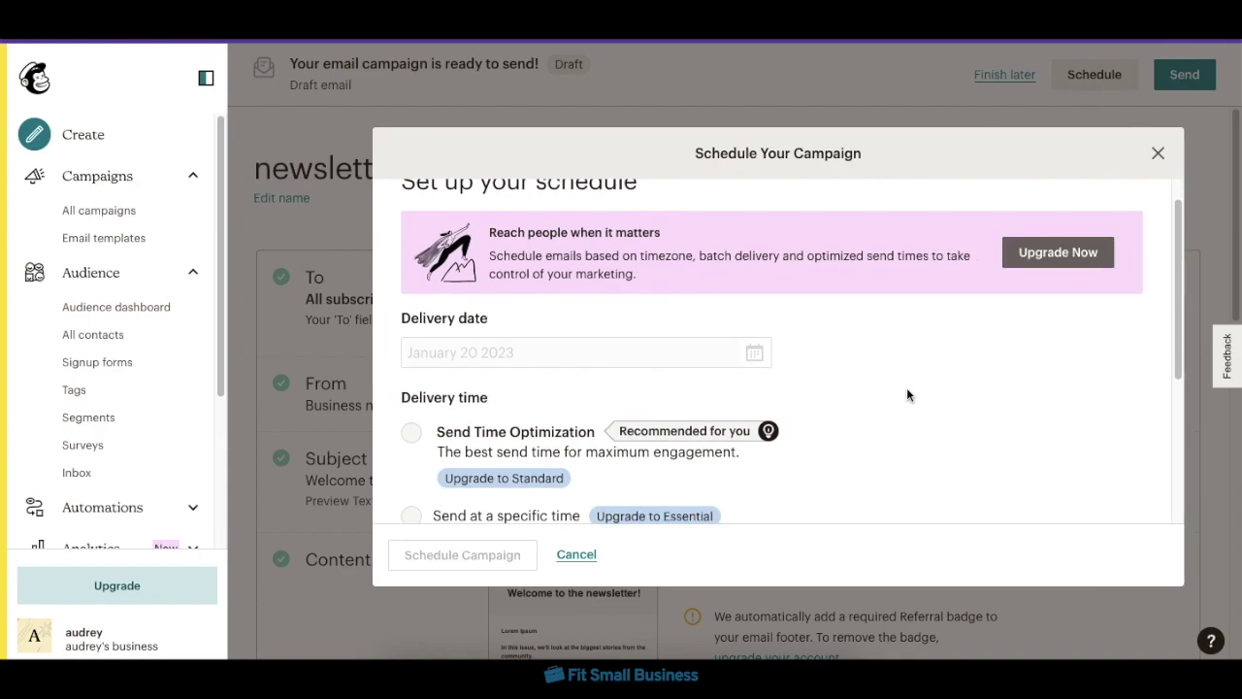
scroll(906, 394, "down", 2)
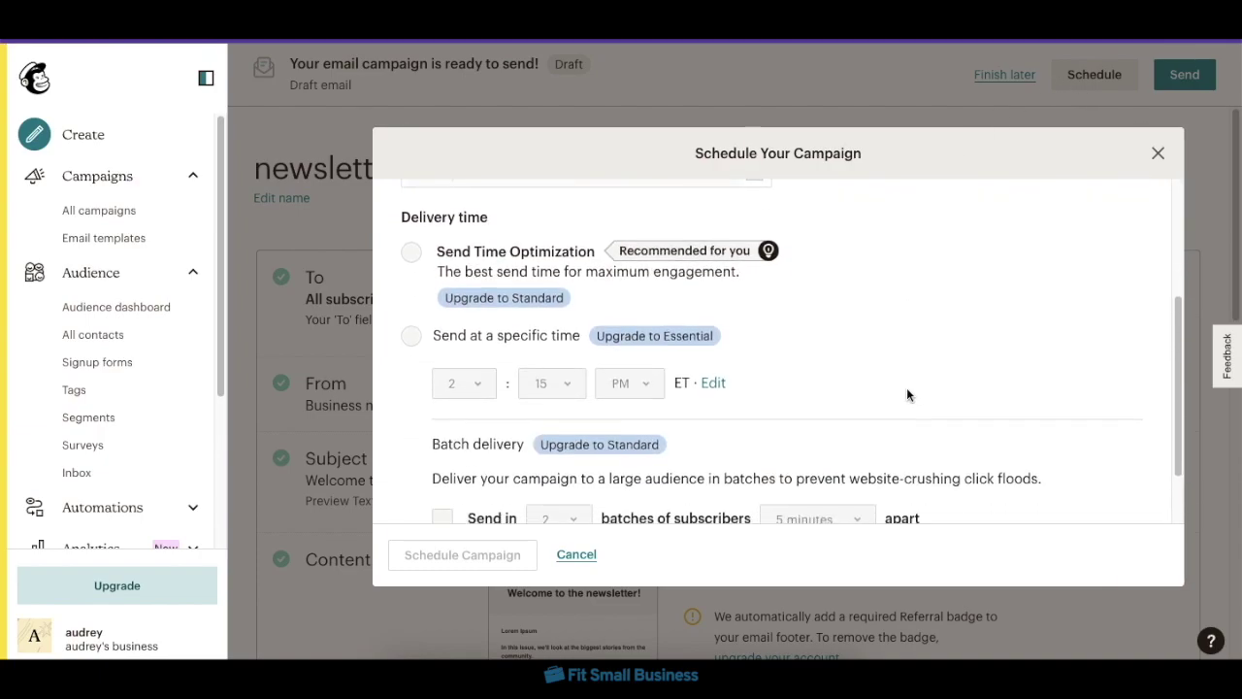
scroll(908, 394, "up", 5)
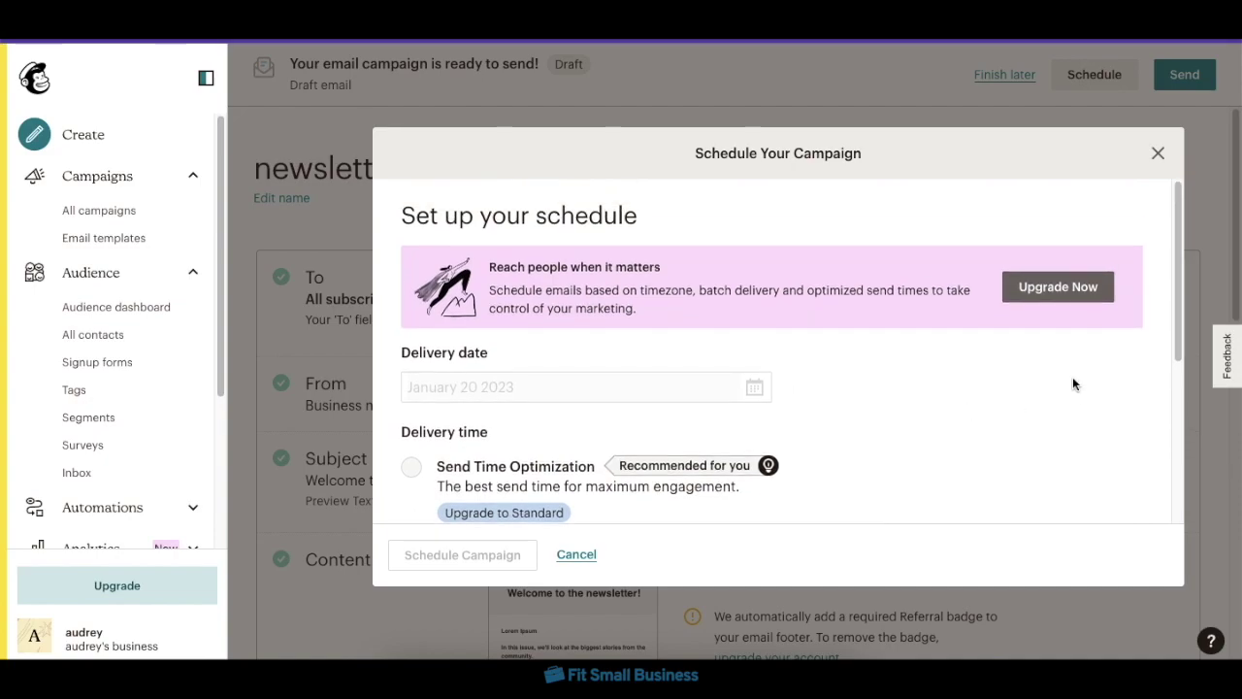
left_click(1157, 152)
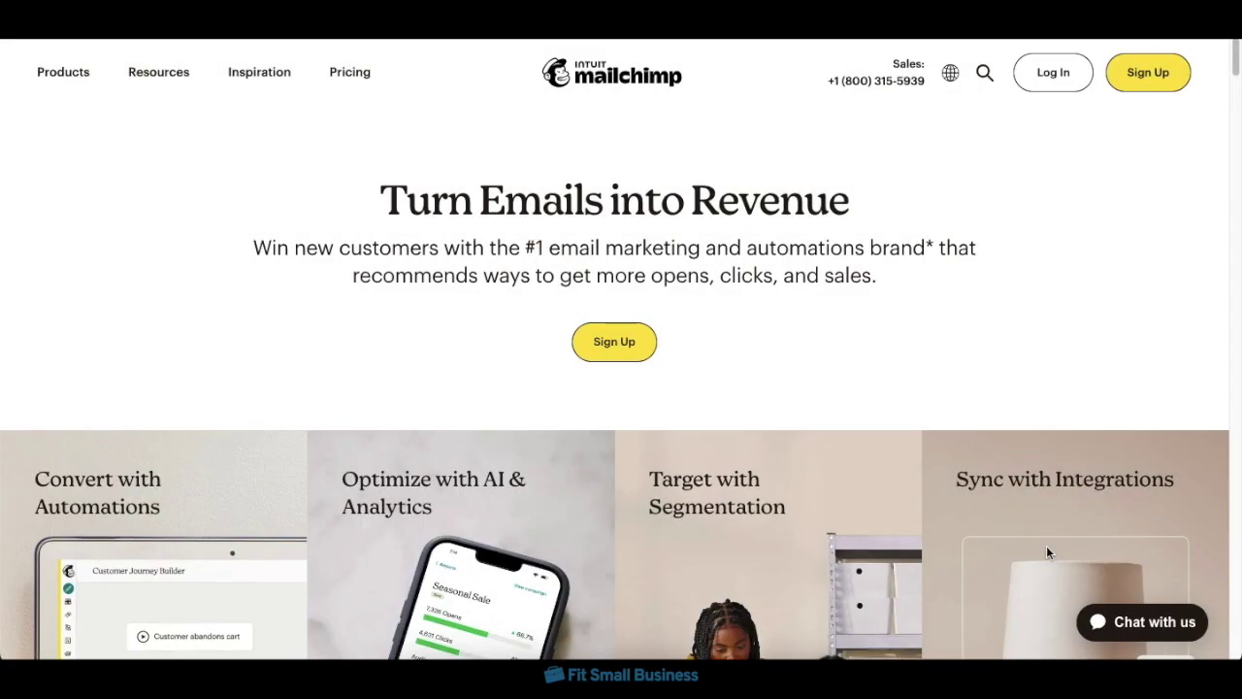
- Scroll through the Mailchimp 'Turn Emails into Revenue' homepage
scroll(1046, 551, "down", 3)
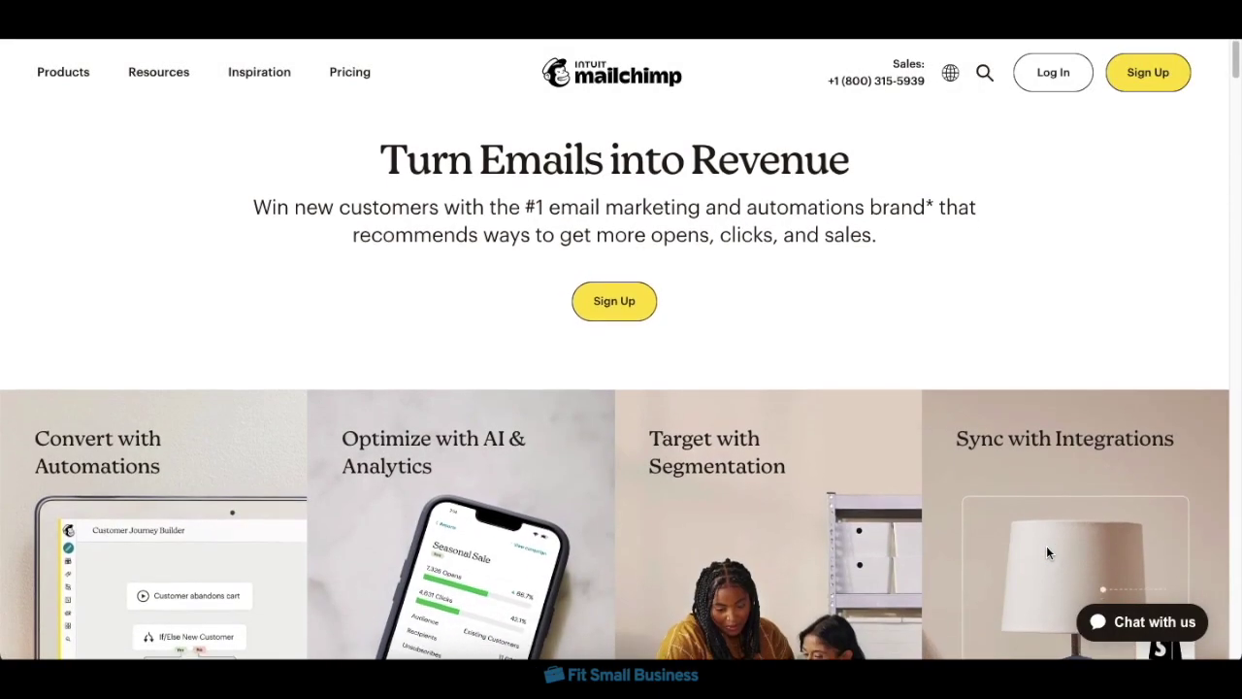
scroll(1046, 548, "down", 5)
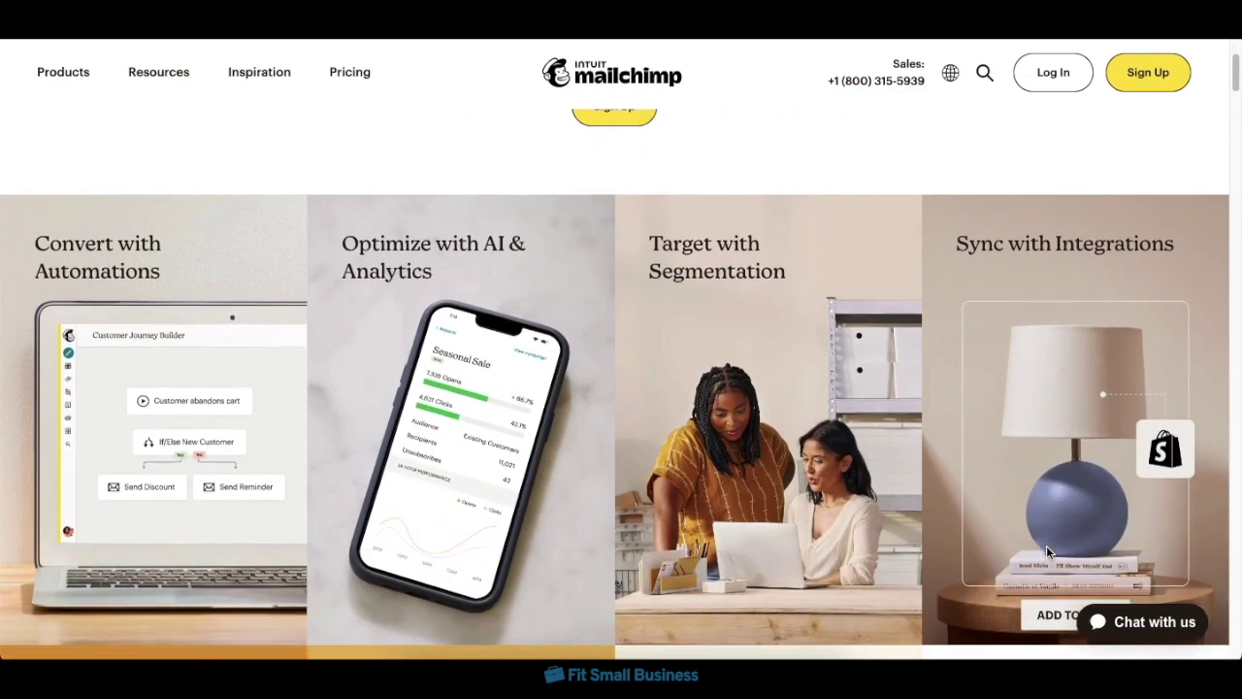
scroll(1048, 552, "down", 2)
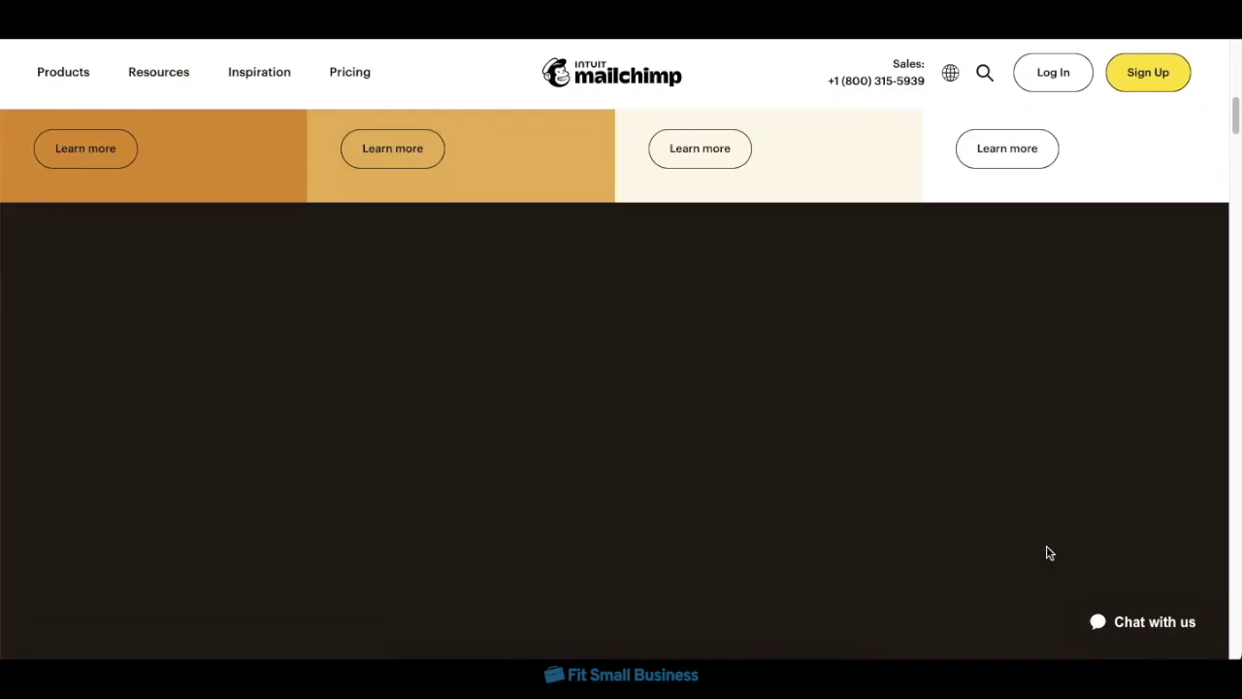
scroll(1046, 551, "up", 7)
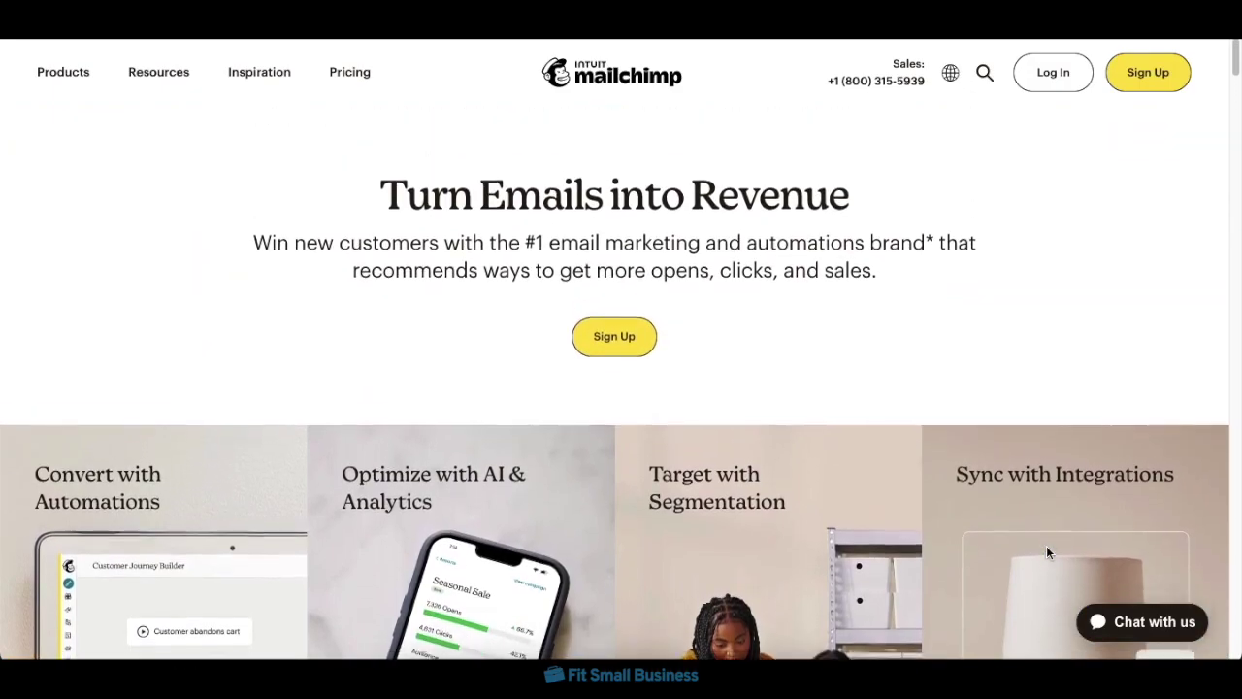